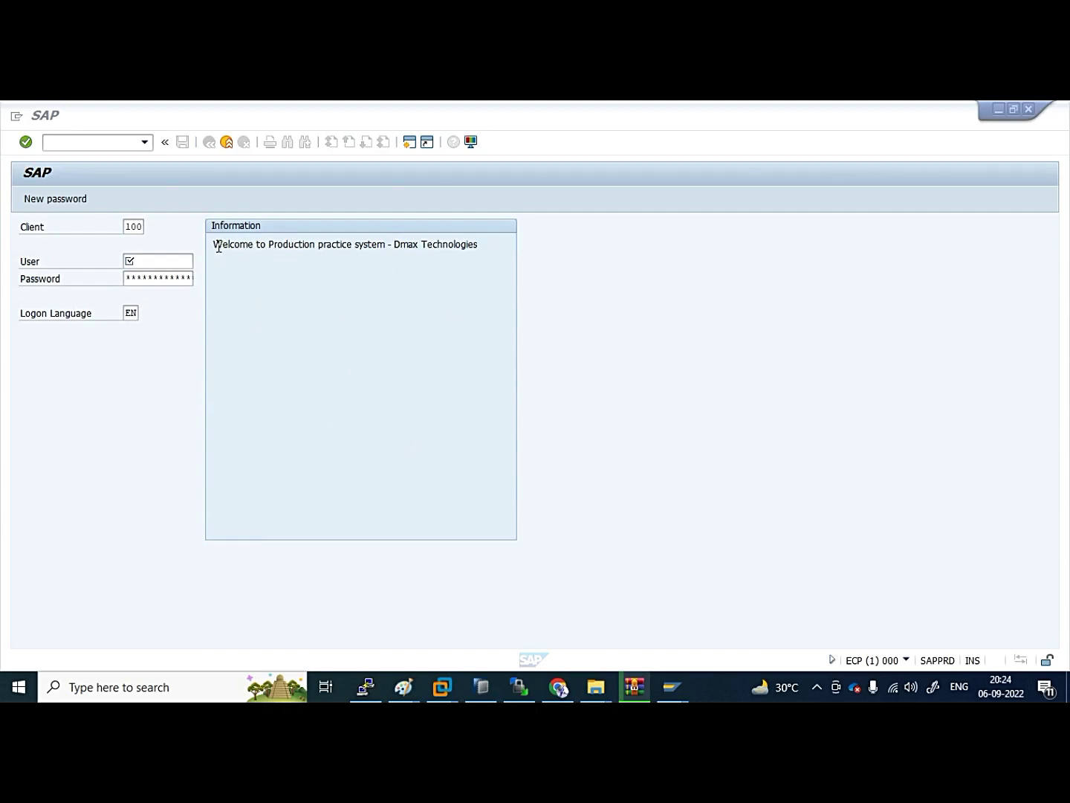
Highlight the current welcome message on the logon screen, including Dmax Technologies
left_click_drag(219, 247, 482, 246)
left_click(497, 247)
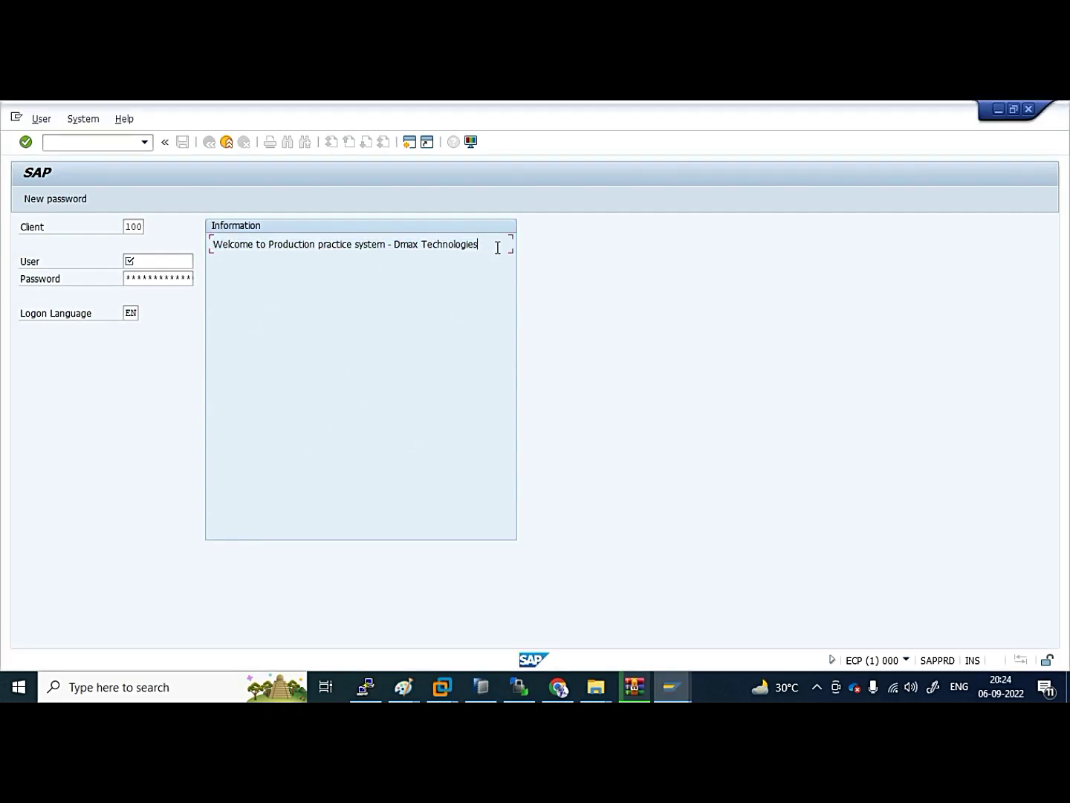
left_click_drag(401, 250, 485, 248)
left_click(438, 287)
Log on with the user name and password, acknowledging the failed-attempts notice
left_click(169, 264)
type("dd")
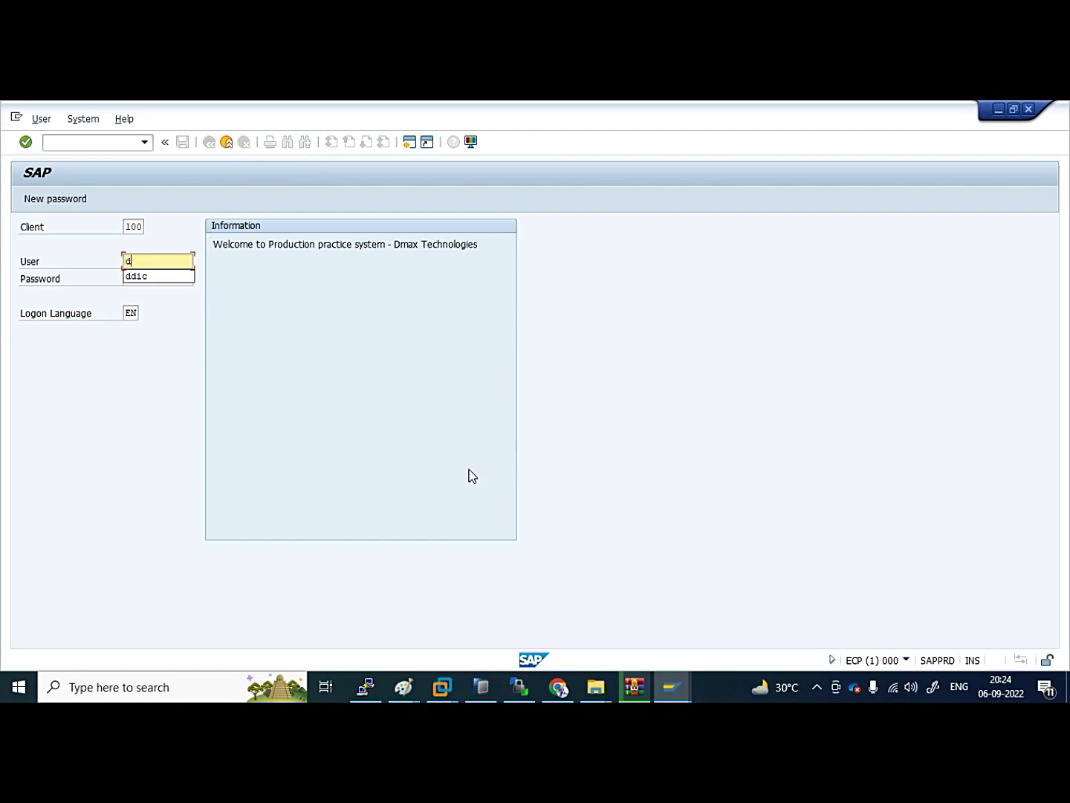
key("BackSpace")
type("ashok")
key("Tab")
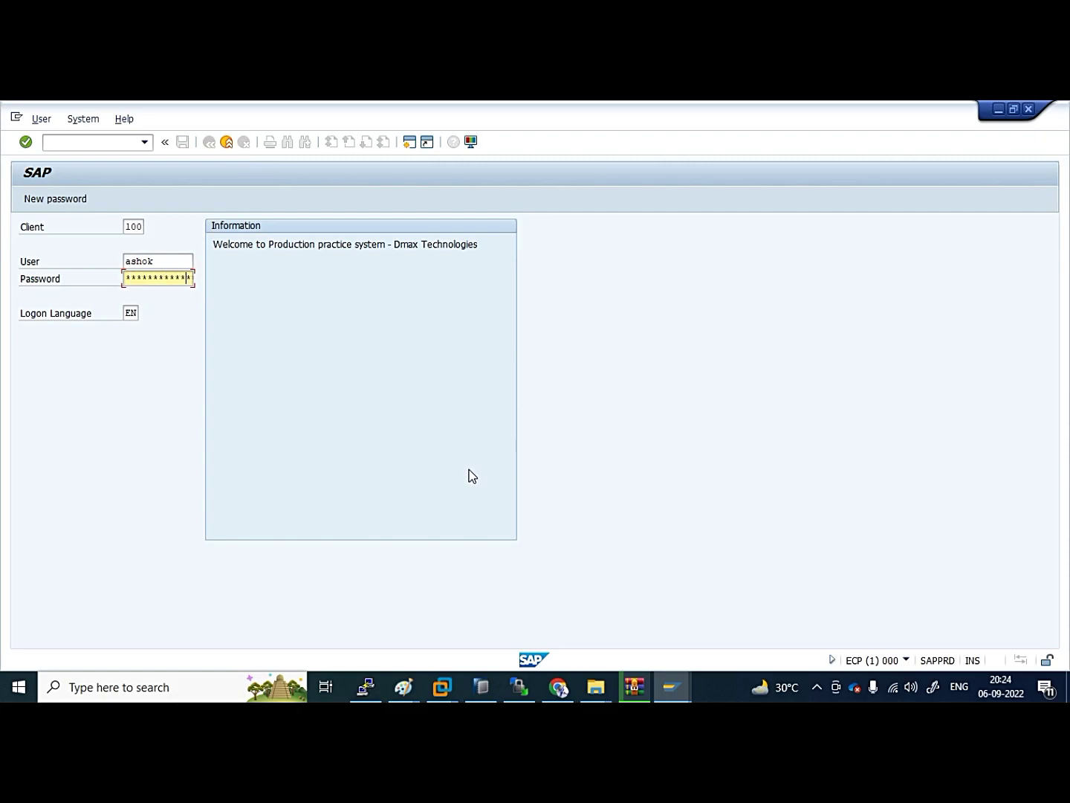
key("Return")
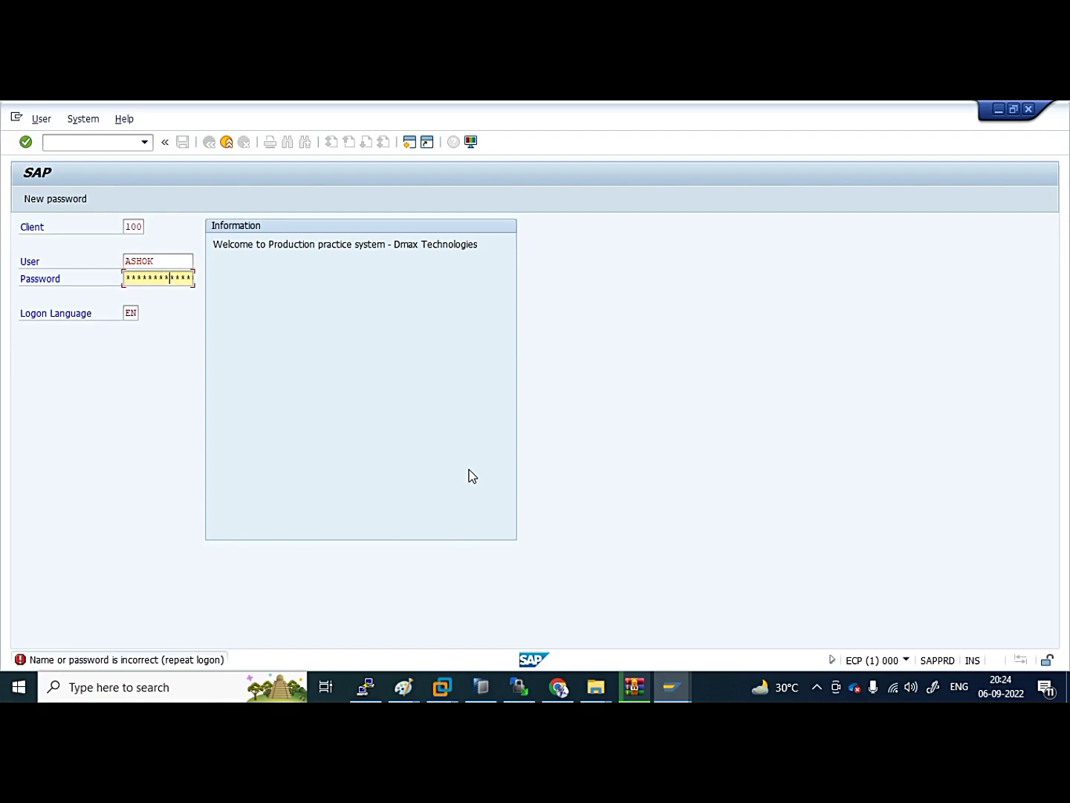
key("Return")
key("Return")
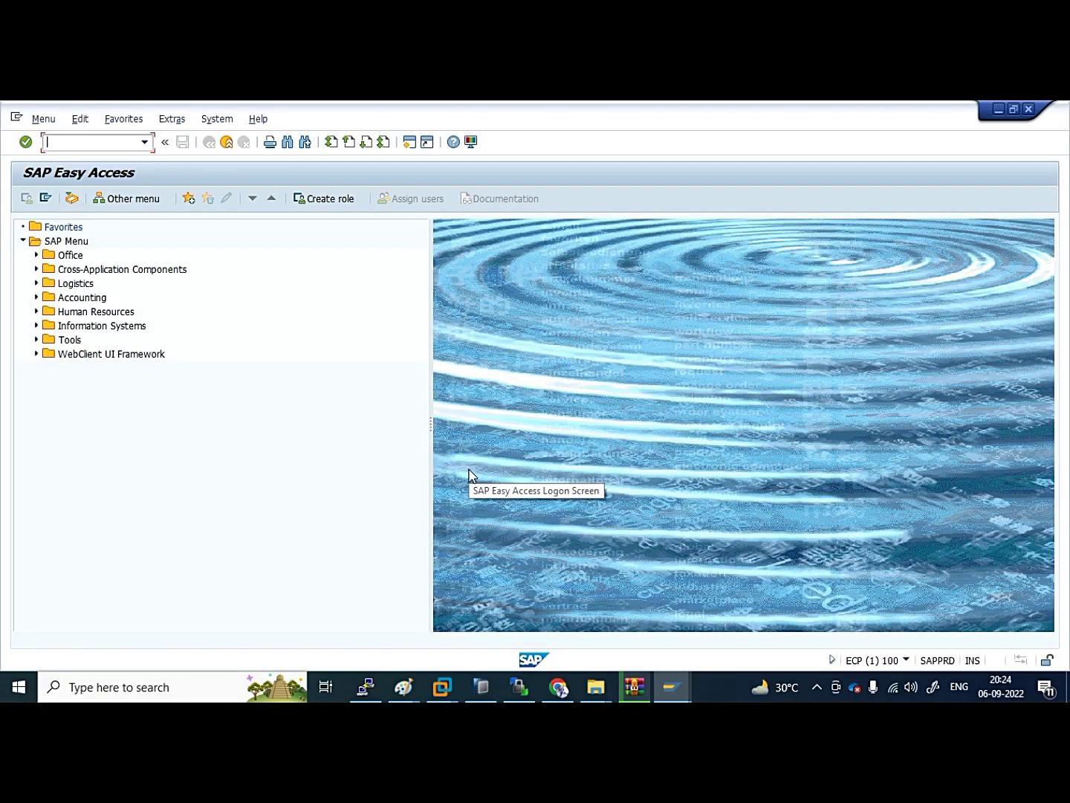
In SE61, choose the General text document class and the name ZLOGIN_SCREEN_INFO
type("se61")
key("Return")
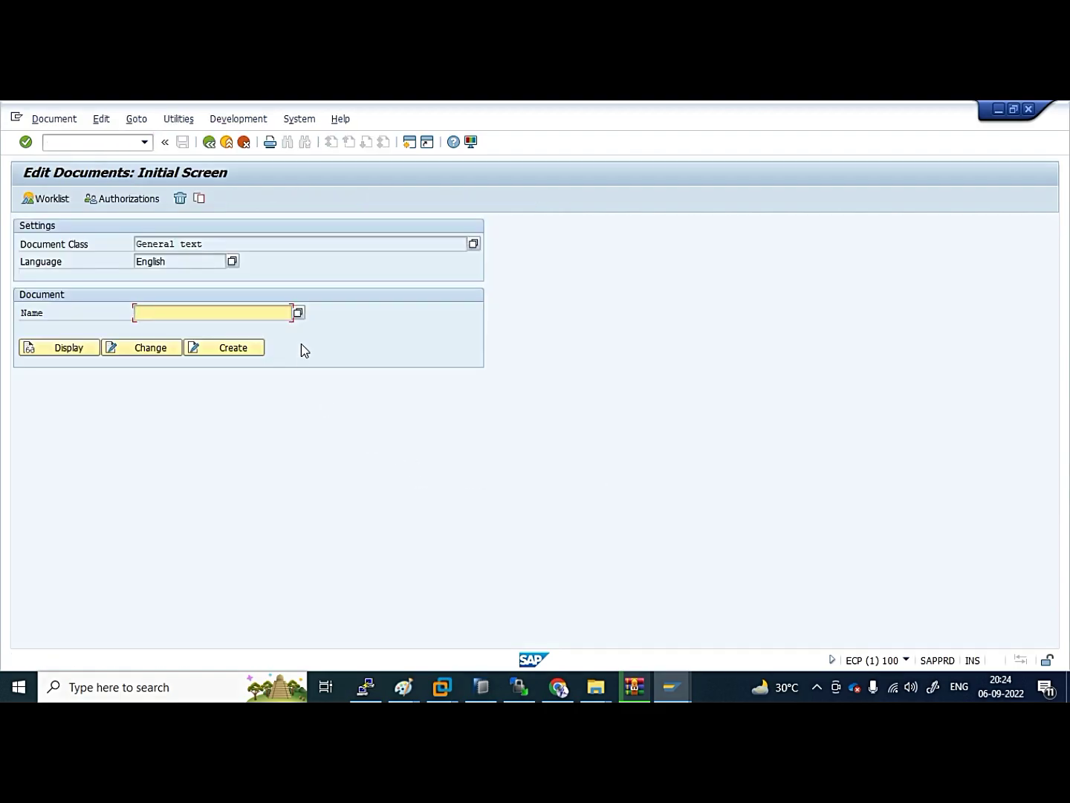
left_click(473, 244)
scroll(117, 402, "down", 3)
scroll(85, 429, "down", 4)
left_click(34, 415)
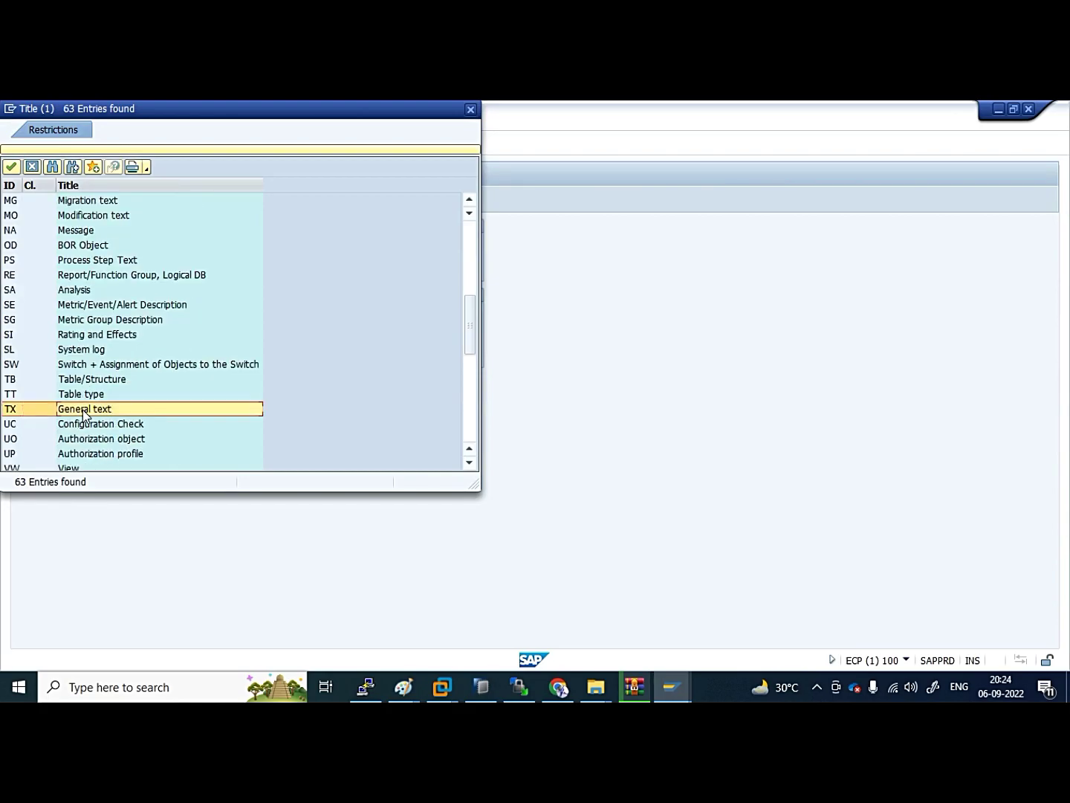
double_click(83, 410)
left_click(187, 311)
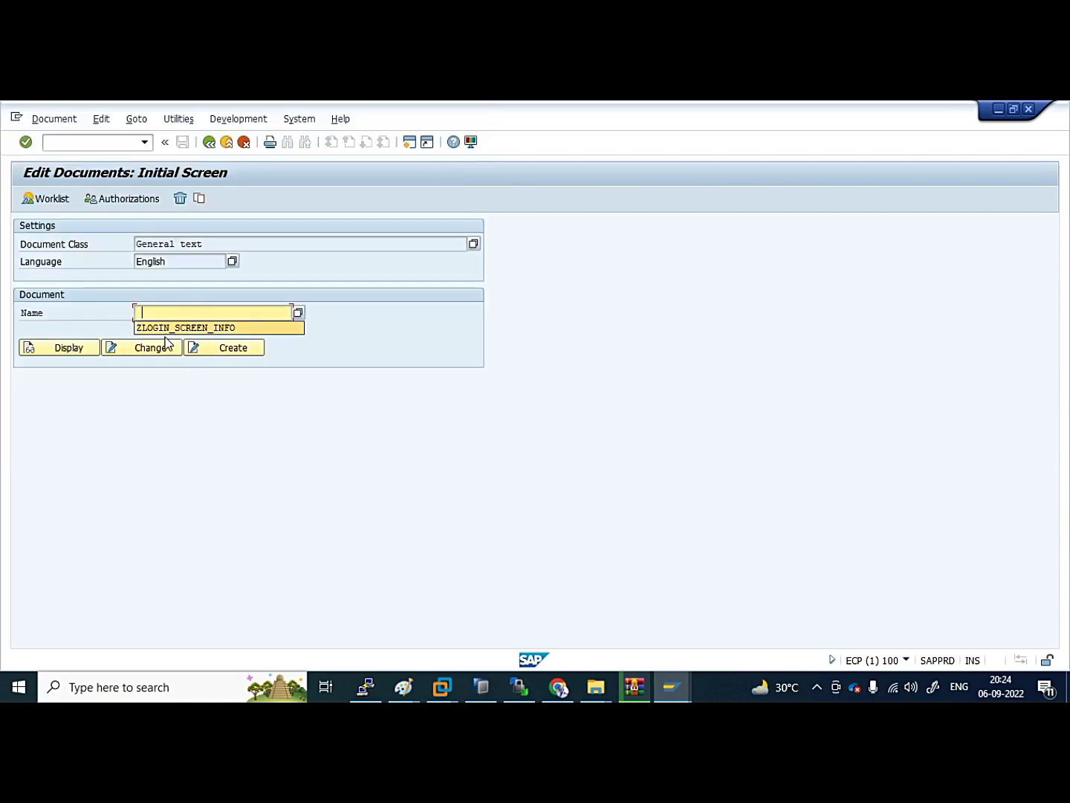
left_click(149, 327)
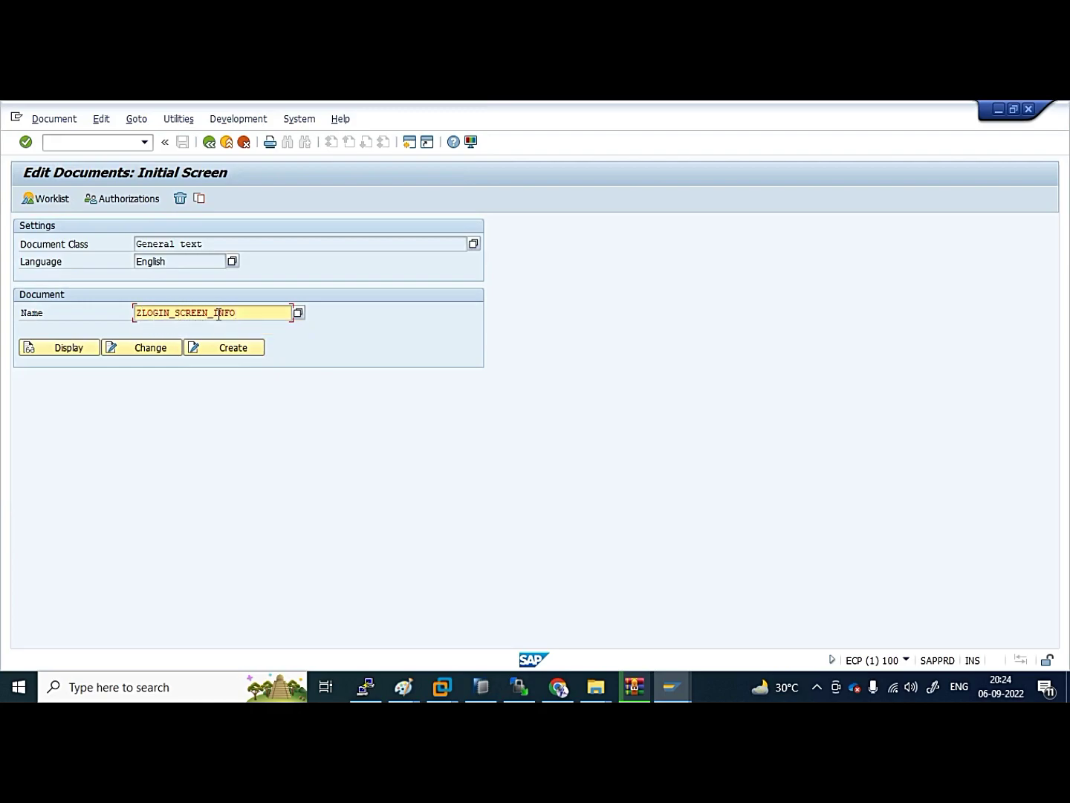
Switch ZLOGIN_SCREEN_INFO to change mode, keeping the welcome line after trial deletions
left_click(141, 349)
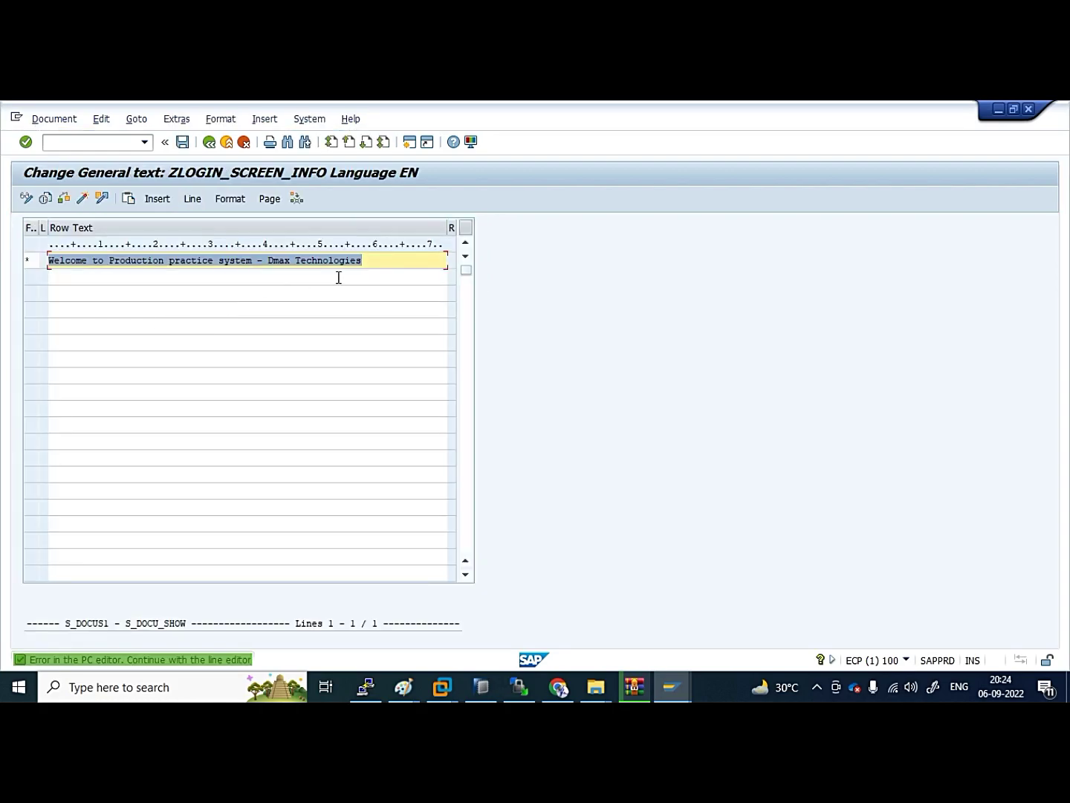
left_click(373, 265)
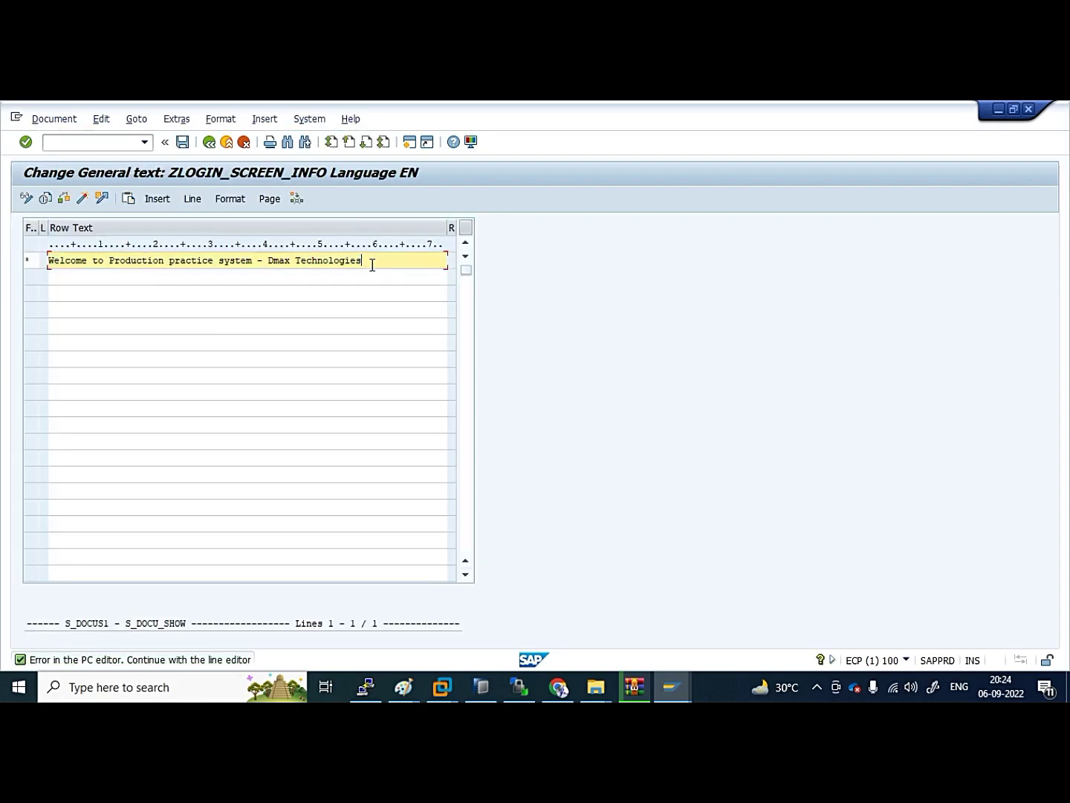
key("ctrl+a")
key("Delete")
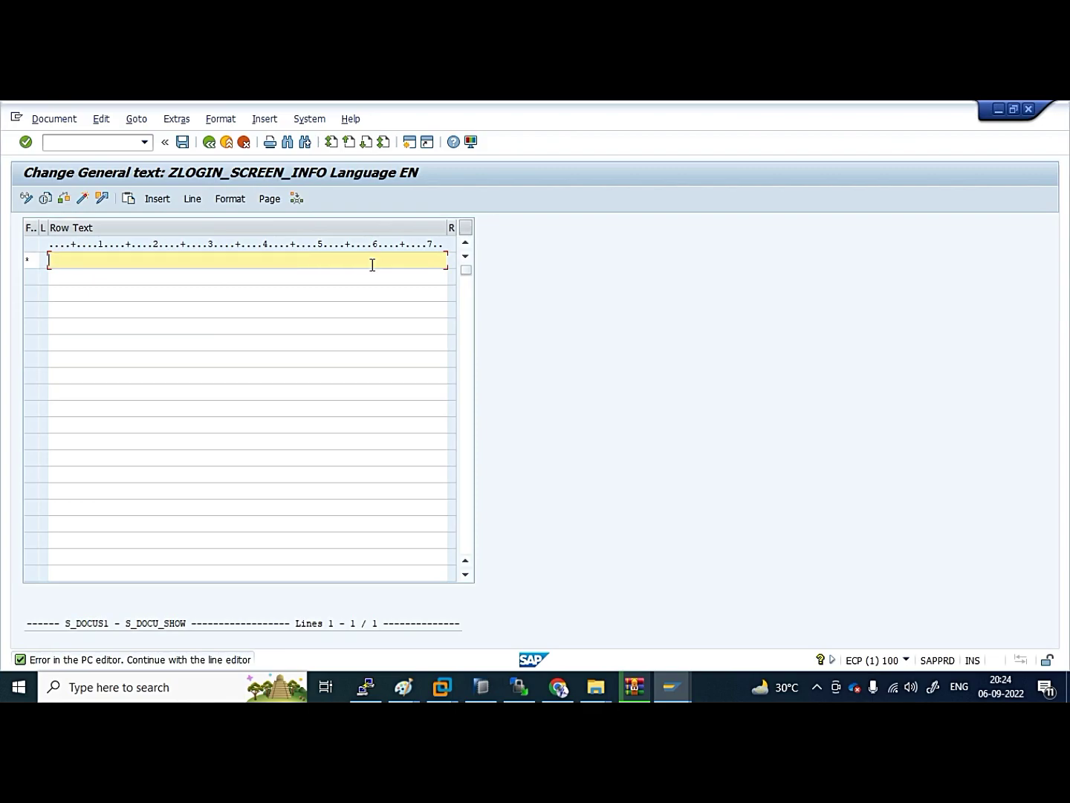
key("ctrl+z")
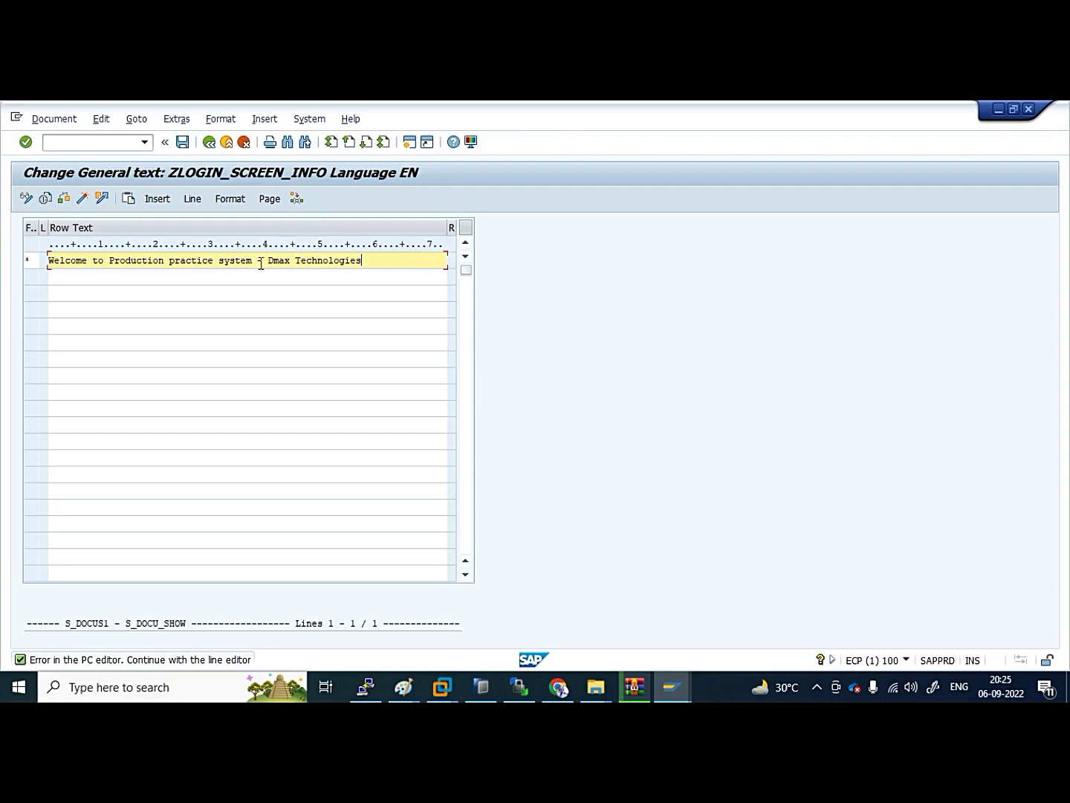
left_click_drag(269, 262, 48, 260)
key("ctrl+c")
left_click(47, 261)
key("Delete")
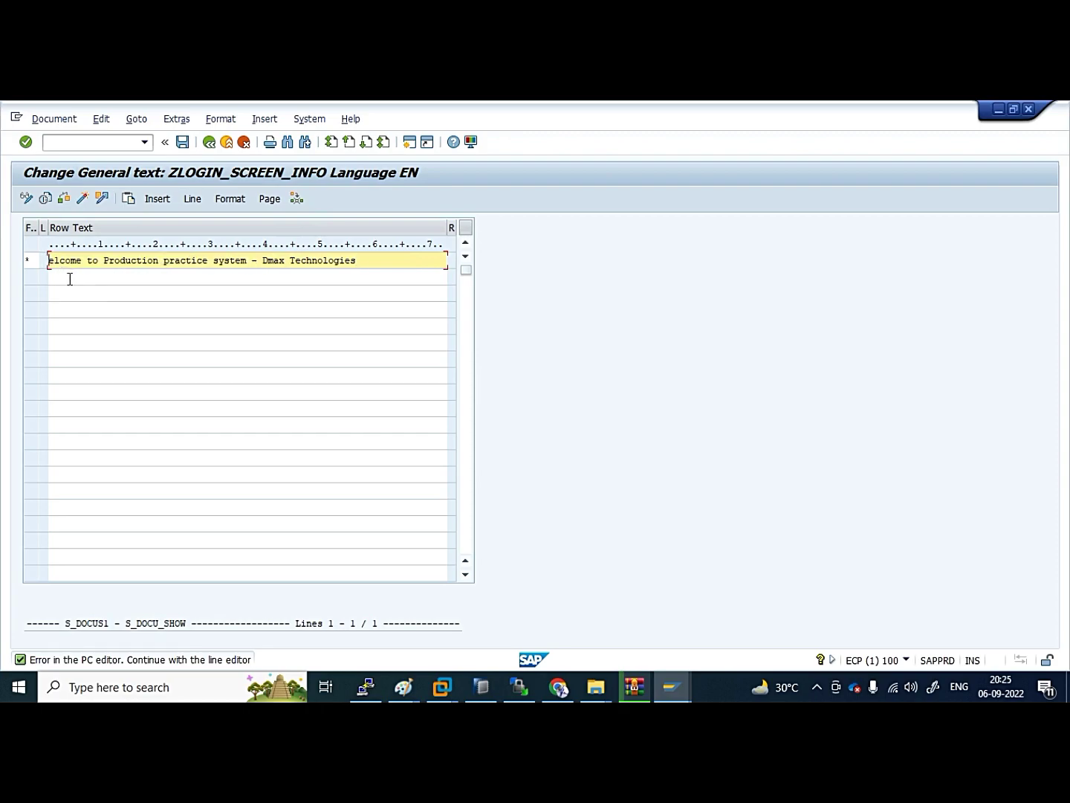
key("shift+End")
key("Delete")
key("ctrl+v")
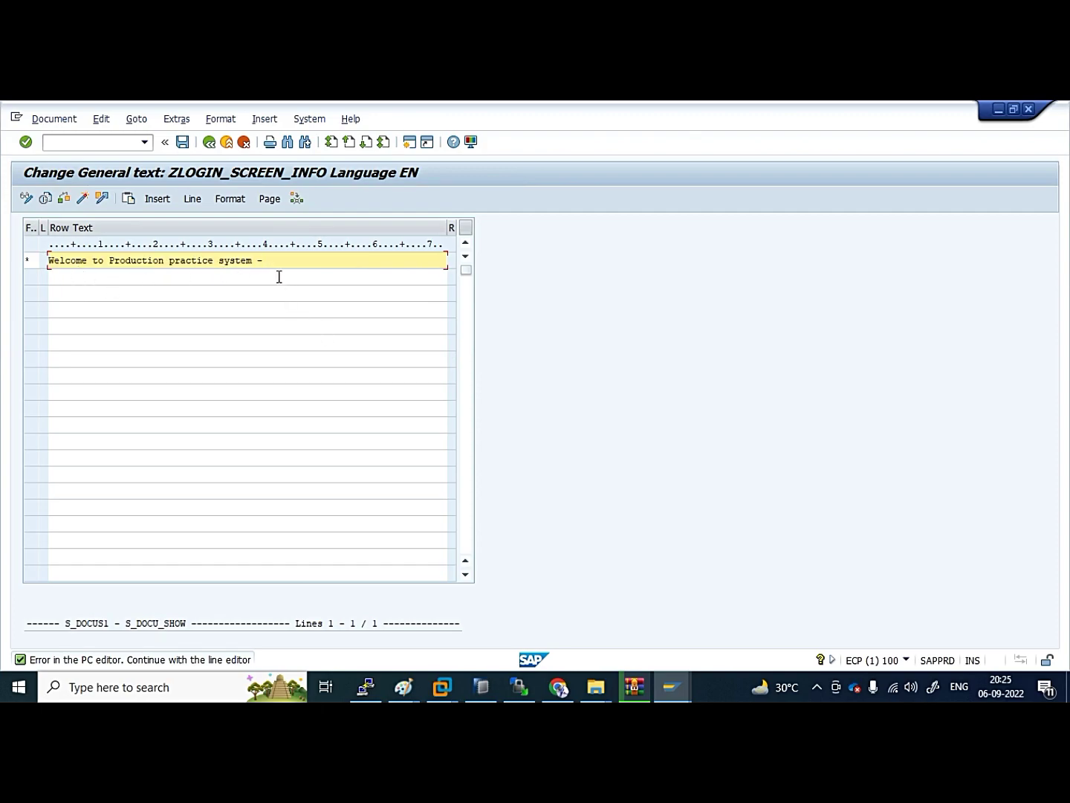
Add DmaxTechnologies on a lower row and 'Use your personal user for practice' below the welcome
left_click(278, 277)
key("Down")
key("Down")
key("Down")
key("Down")
key("Down")
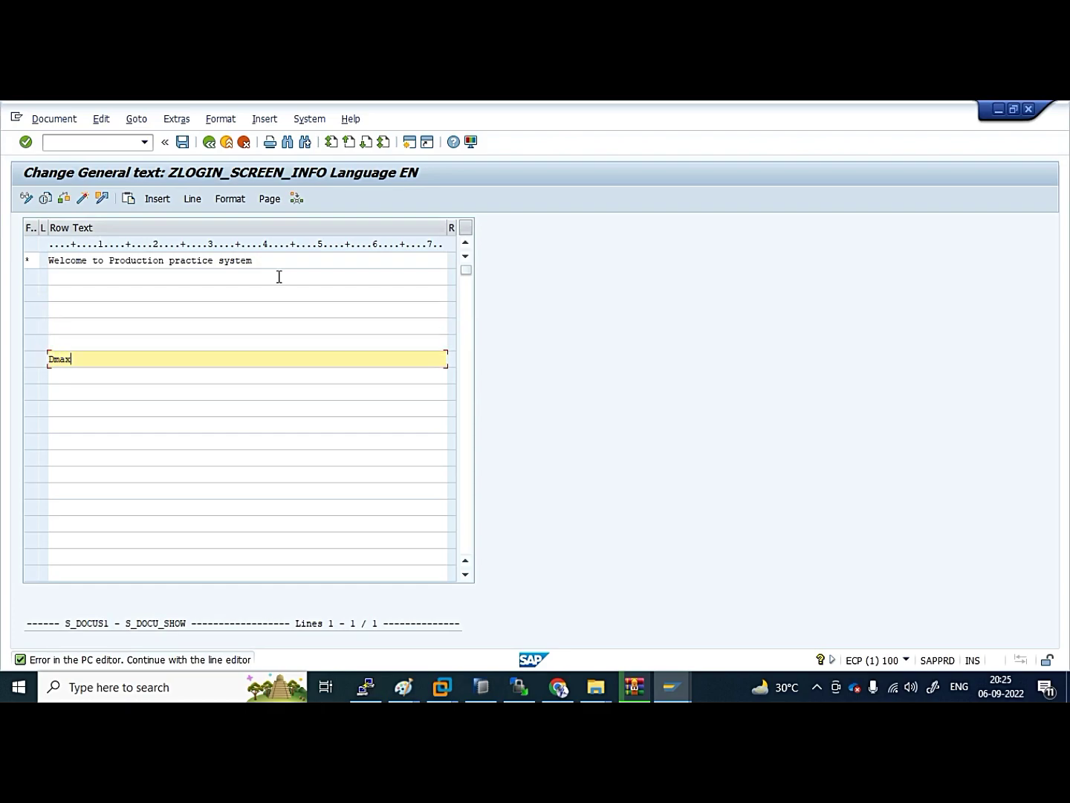
type("DmaxTechnologies")
left_click(124, 299)
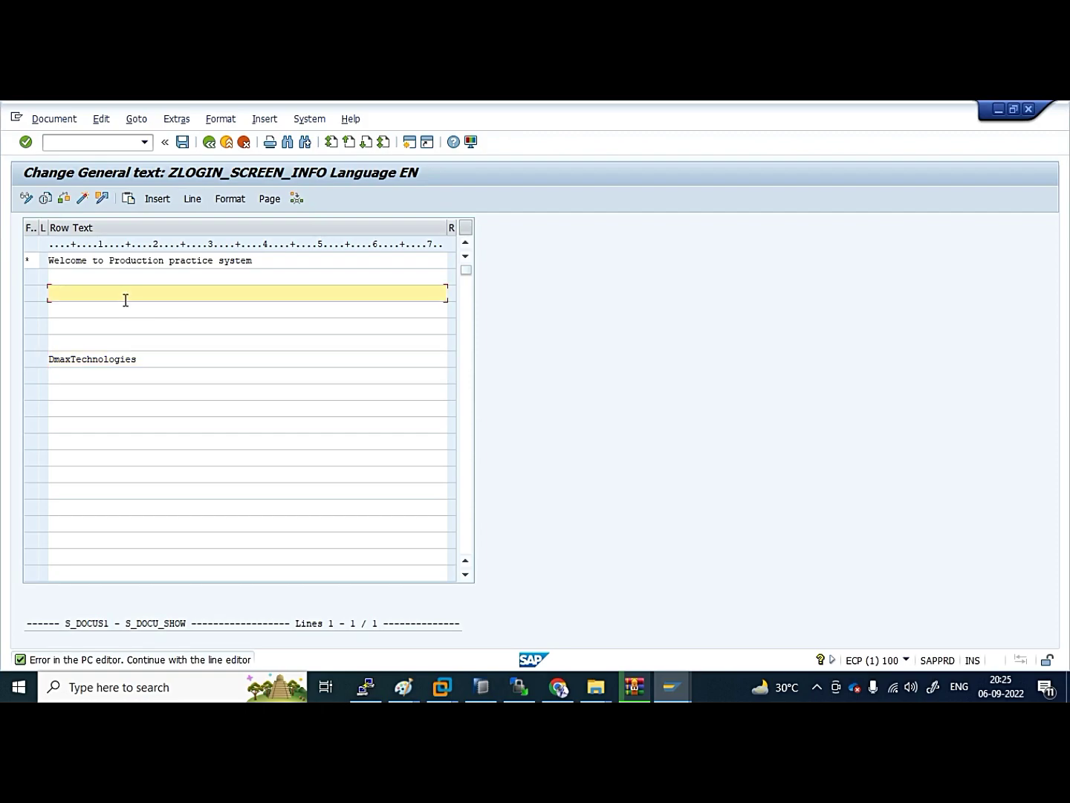
type("Use your personal users")
key("BackSpace")
type("for practice")
key("Return")
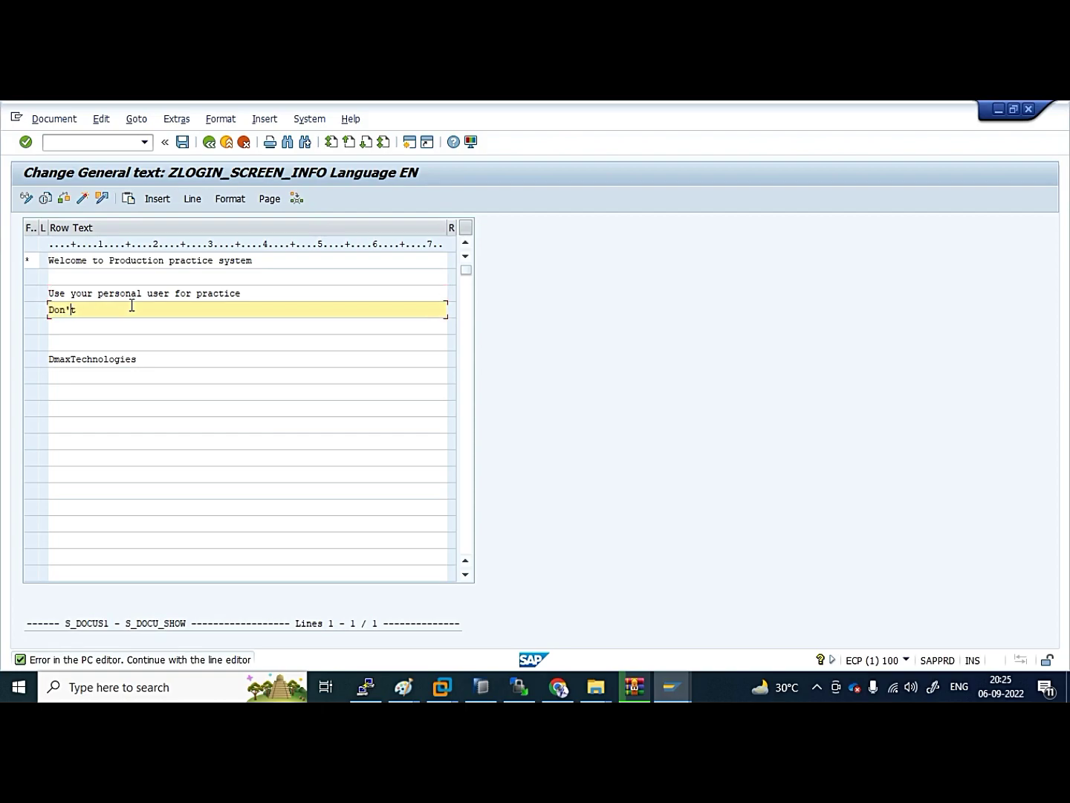
Add a 'Don't use DDIC' line beneath the practice advice
type("Don't  use DDIC")
left_click(46, 308)
key("shift+End")
key("Delete")
left_click(71, 330)
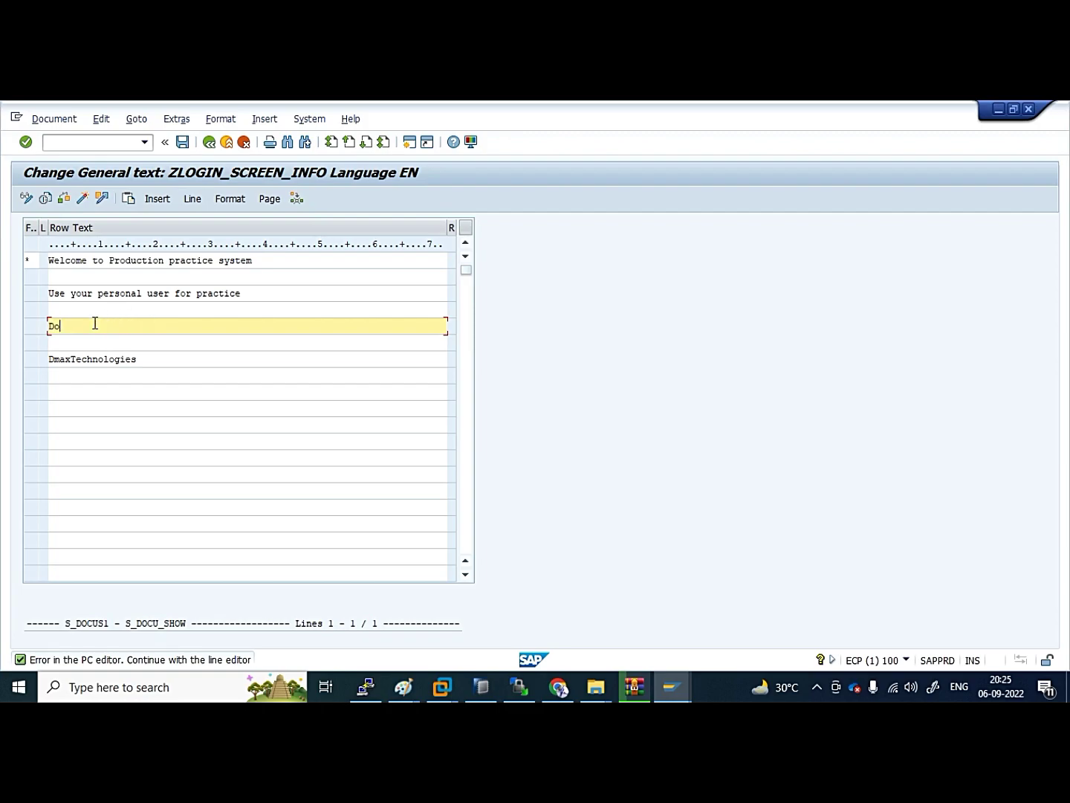
type("n't use DDIC")
left_click(154, 378)
left_click(148, 365)
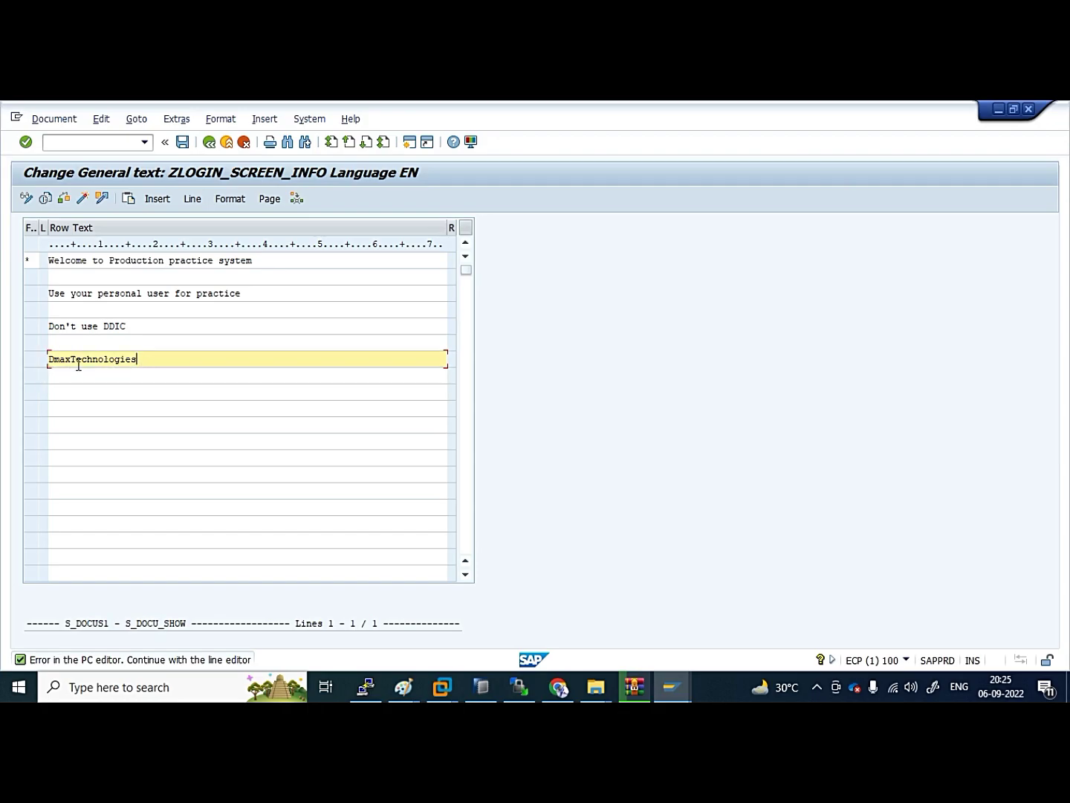
left_click(58, 362)
Save ZLOGIN_SCREEN_INFO as a version
left_click(56, 121)
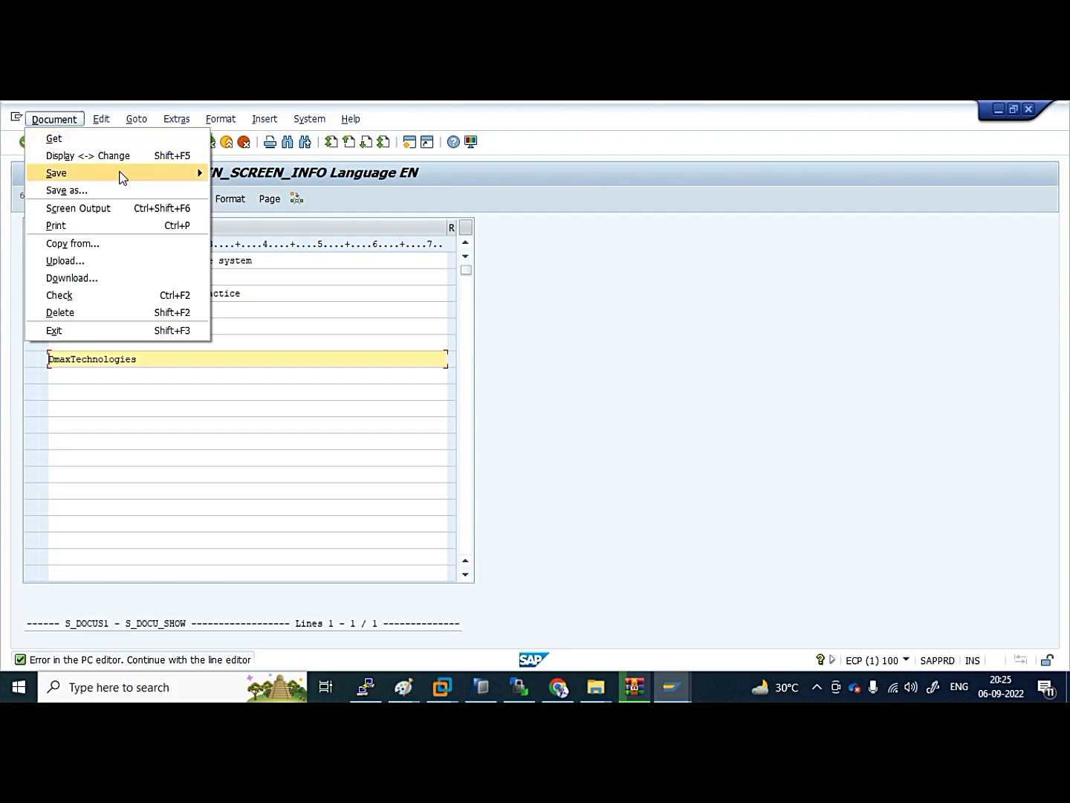
mouse_move(123, 172)
left_click(309, 172)
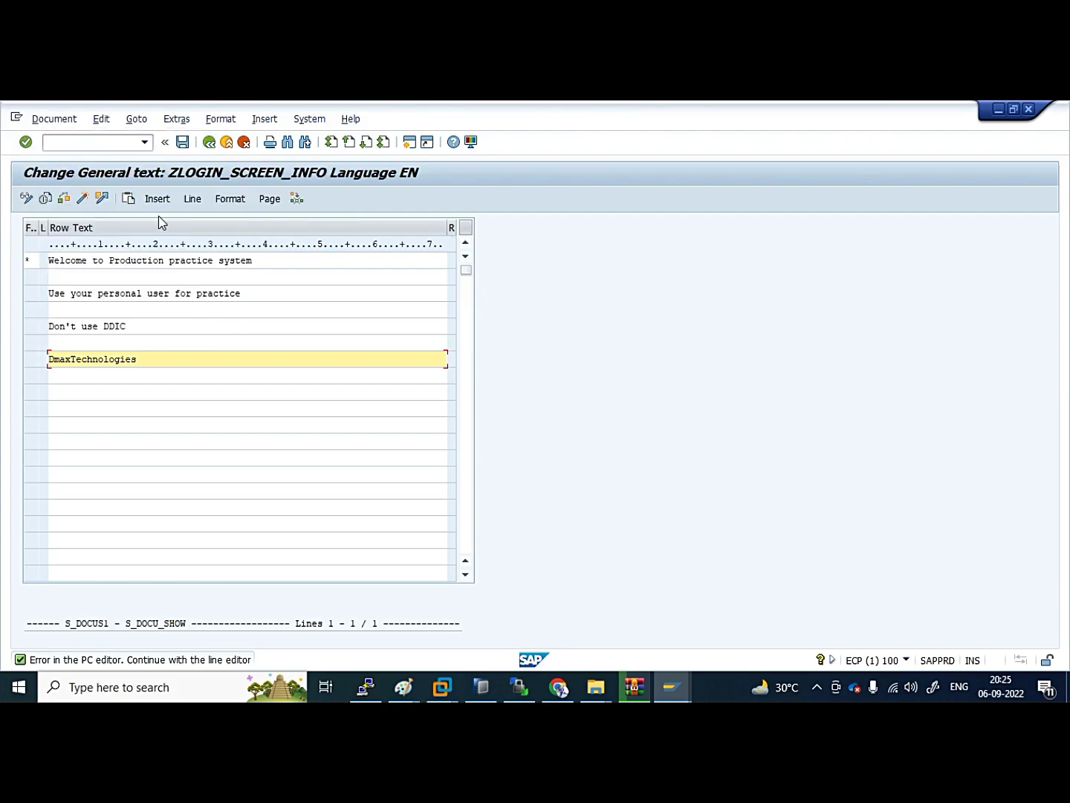
left_click(182, 142)
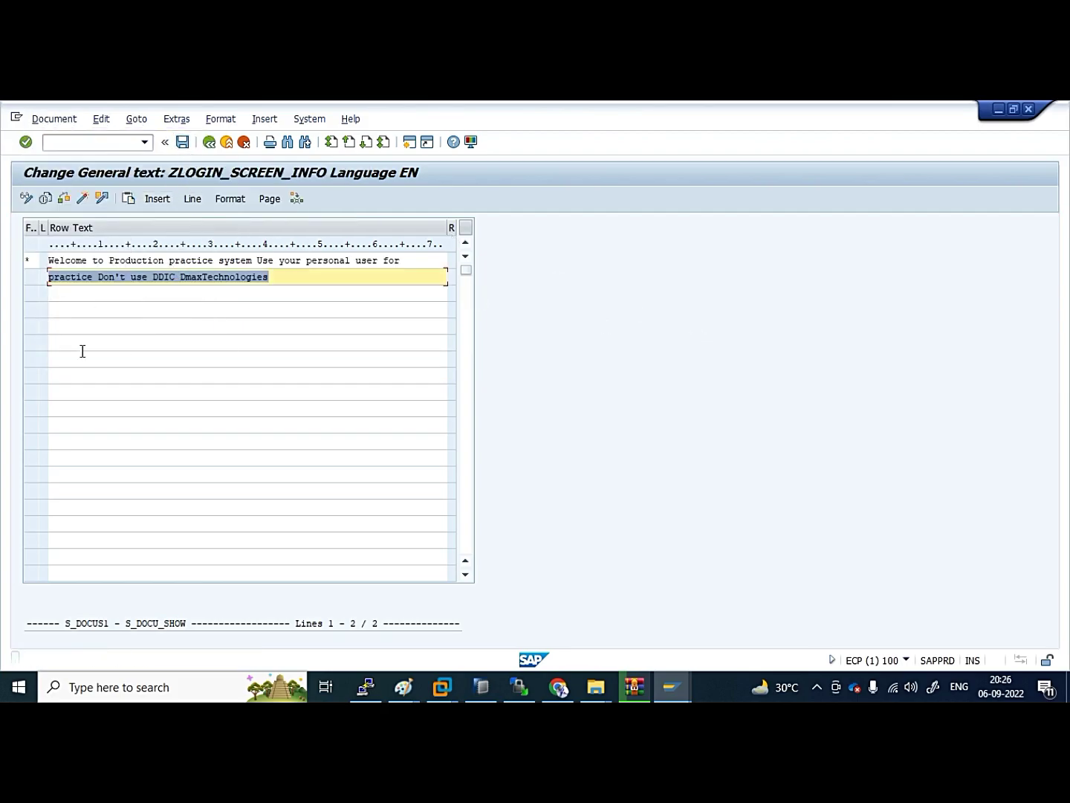
Select 'Use your personal user for' on line one
left_click(92, 281)
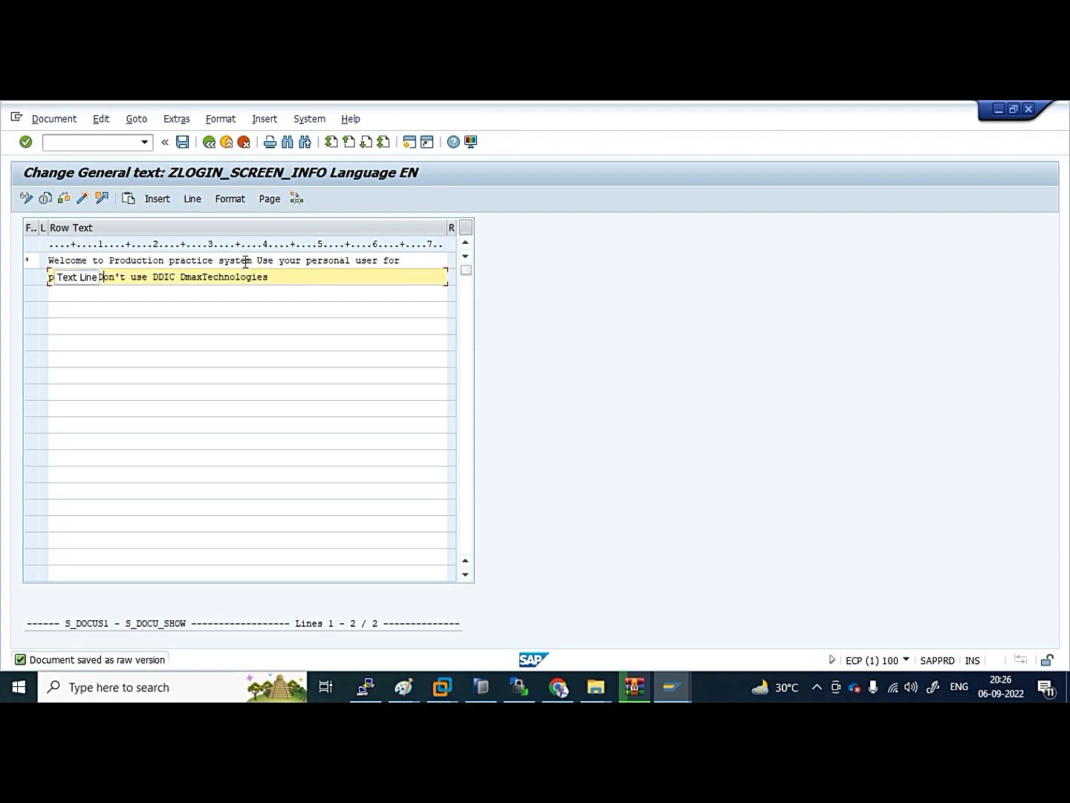
left_click_drag(258, 261, 438, 352)
left_click(437, 352)
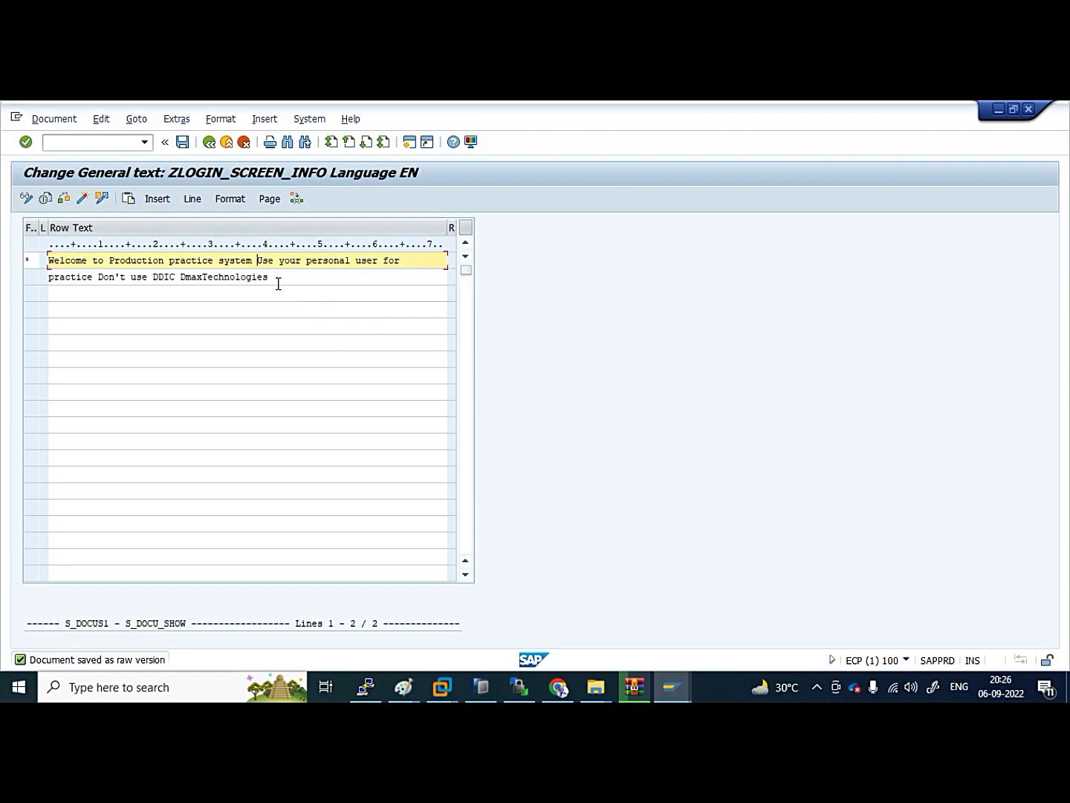
left_click_drag(411, 268, 257, 262)
left_click(314, 303)
Cut 'Use your personal user for' and paste it onto line 5, the DDIC warning onto line 8
key("Delete")
key("Delete")
key("Delete")
key("Delete")
key("Delete")
key("Delete")
key("Delete")
key("Delete")
key("Delete")
key("Delete")
key("Delete")
key("Delete")
key("Delete")
key("Delete")
key("Delete")
key("Delete")
key("Delete")
key("Delete")
key("Delete")
key("Delete")
key("Delete")
key("Delete")
key("Delete")
triple_click(186, 293)
key("ctrl+c")
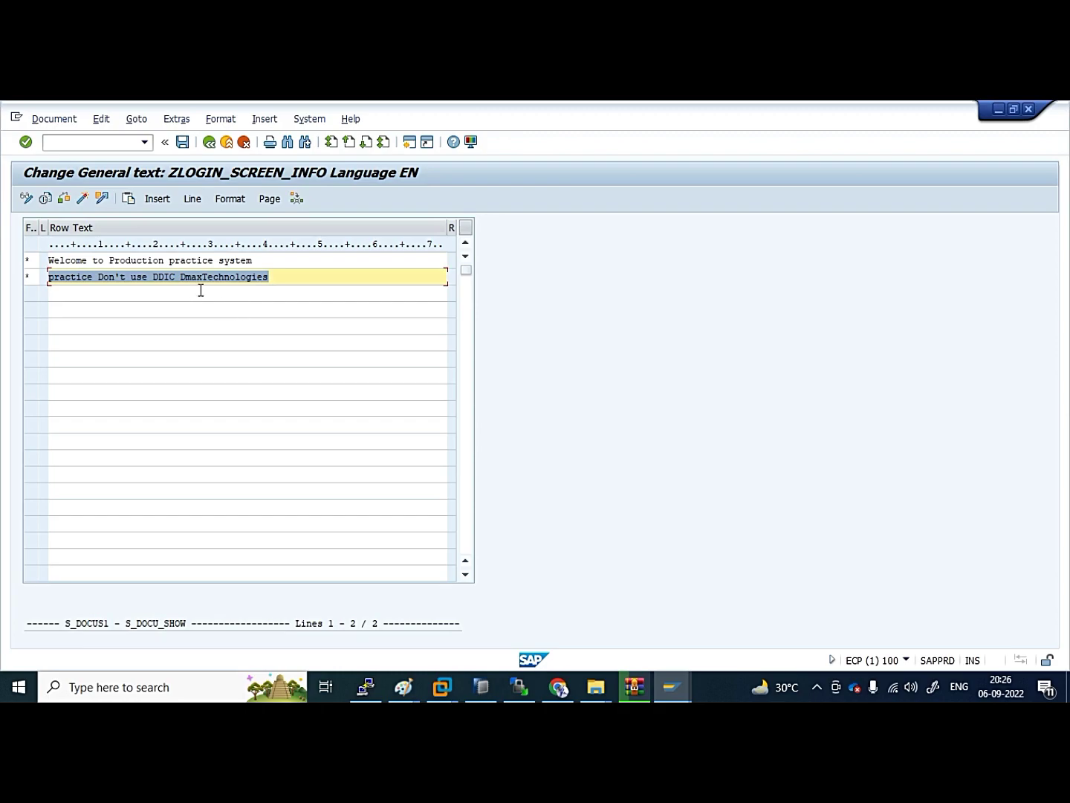
left_click(70, 329)
key("Return")
key("Return")
key("Return")
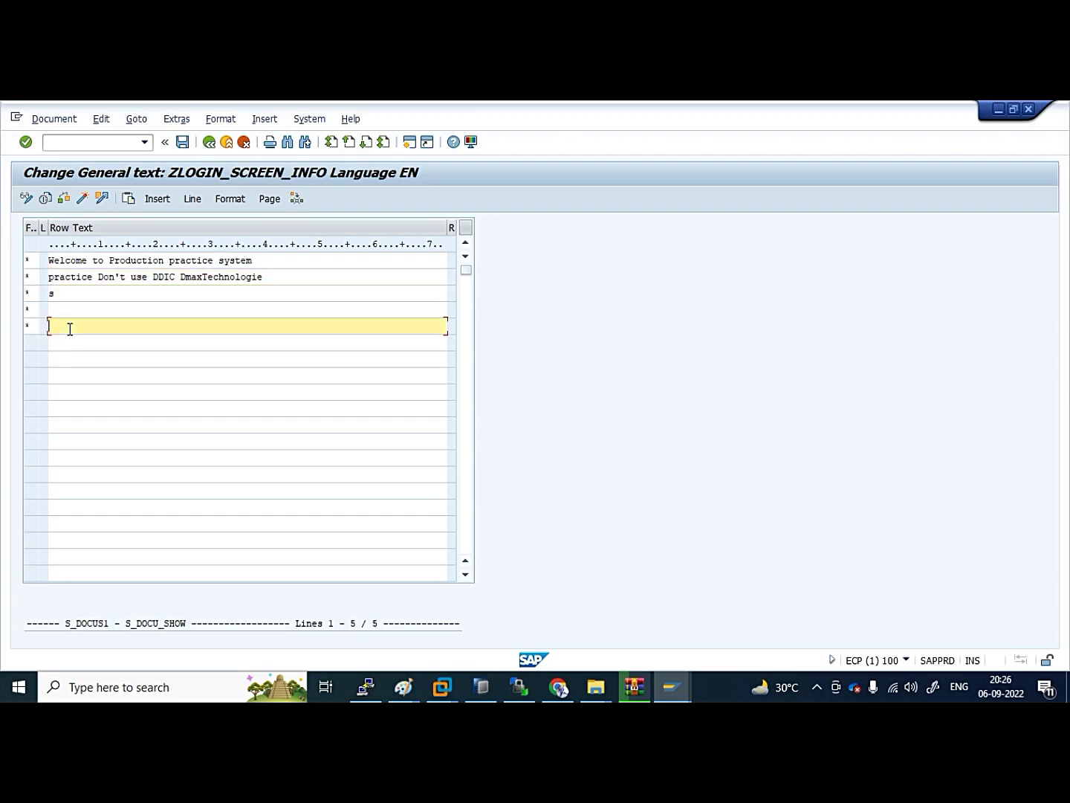
type("Use your personal user for")
left_click_drag(51, 277, 268, 277)
left_click(271, 276)
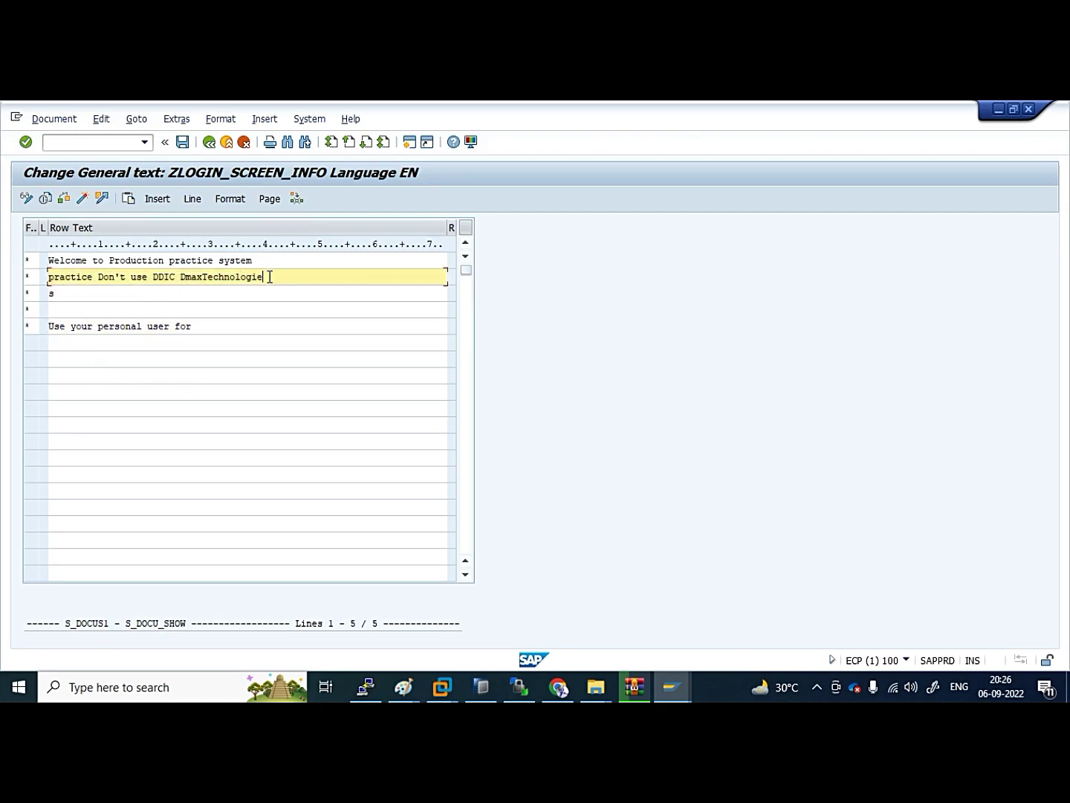
left_click(215, 325)
left_click(252, 366)
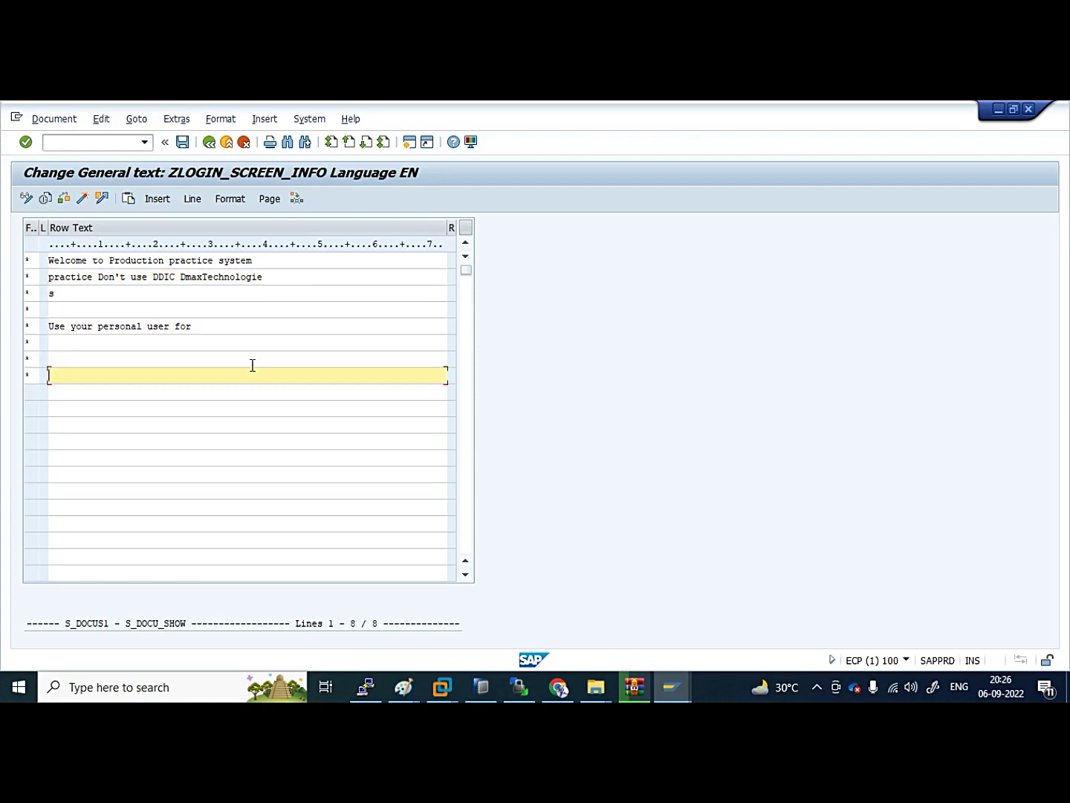
key("ctrl+v")
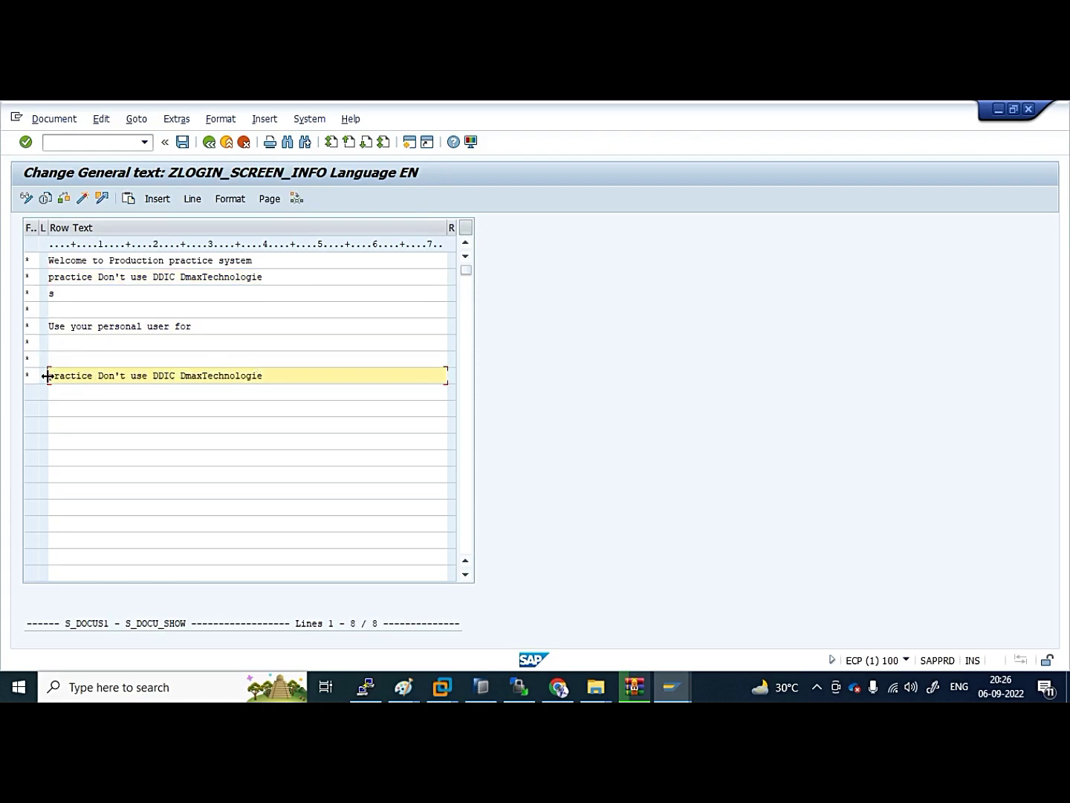
Clear old line 2 and the stray s, completing line 5 as 'Use your personal user for practice'
left_click(76, 297)
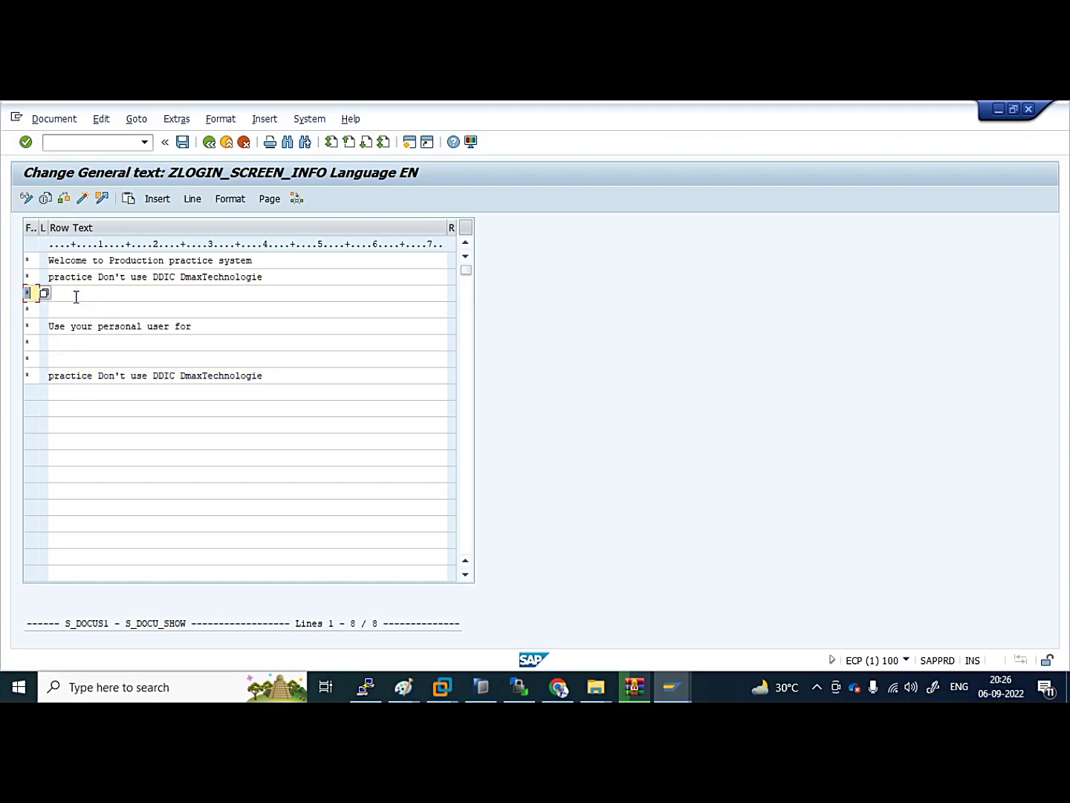
key("Up")
key("shift+End")
key("Delete")
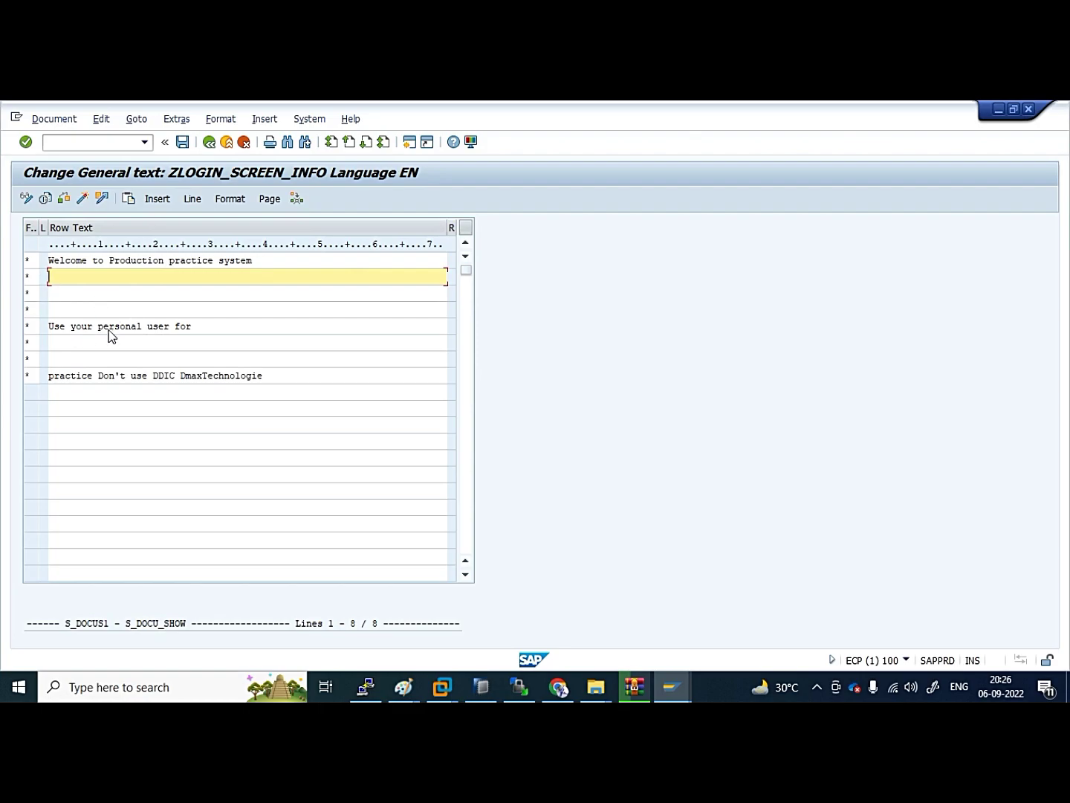
double_click(79, 373)
left_click_drag(79, 373, 220, 325)
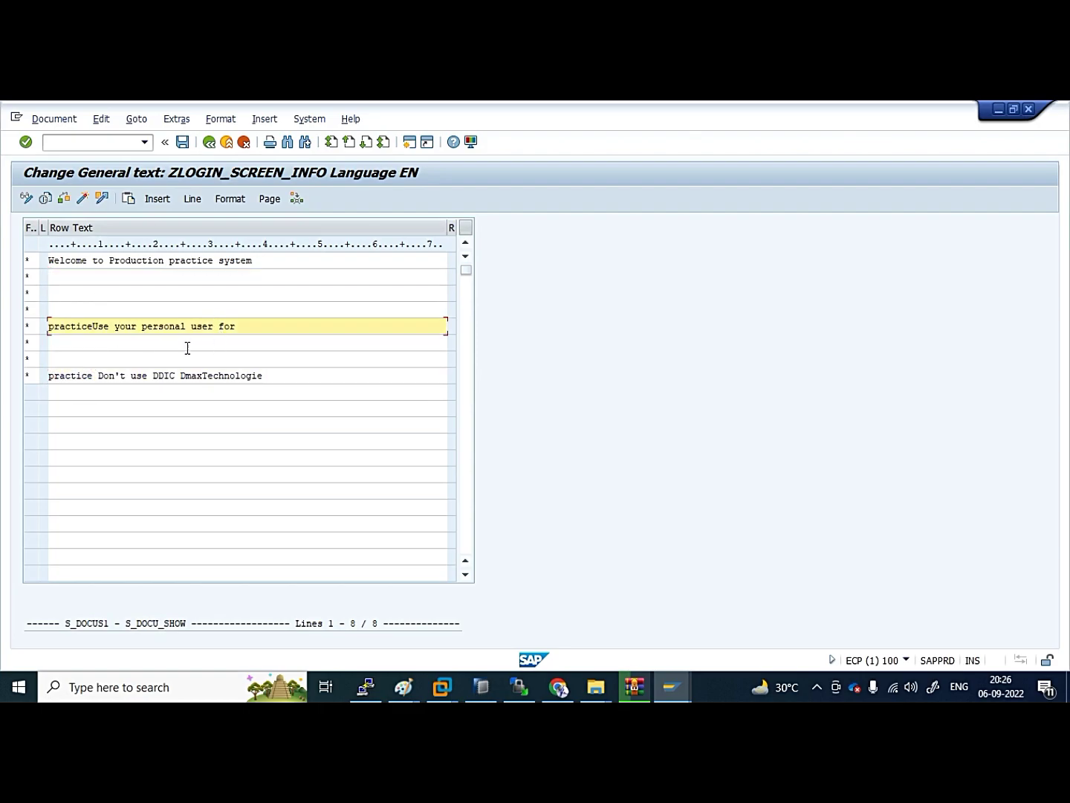
key("BackSpace")
key("BackSpace")
key("BackSpace")
key("BackSpace")
key("BackSpace")
key("BackSpace")
key("BackSpace")
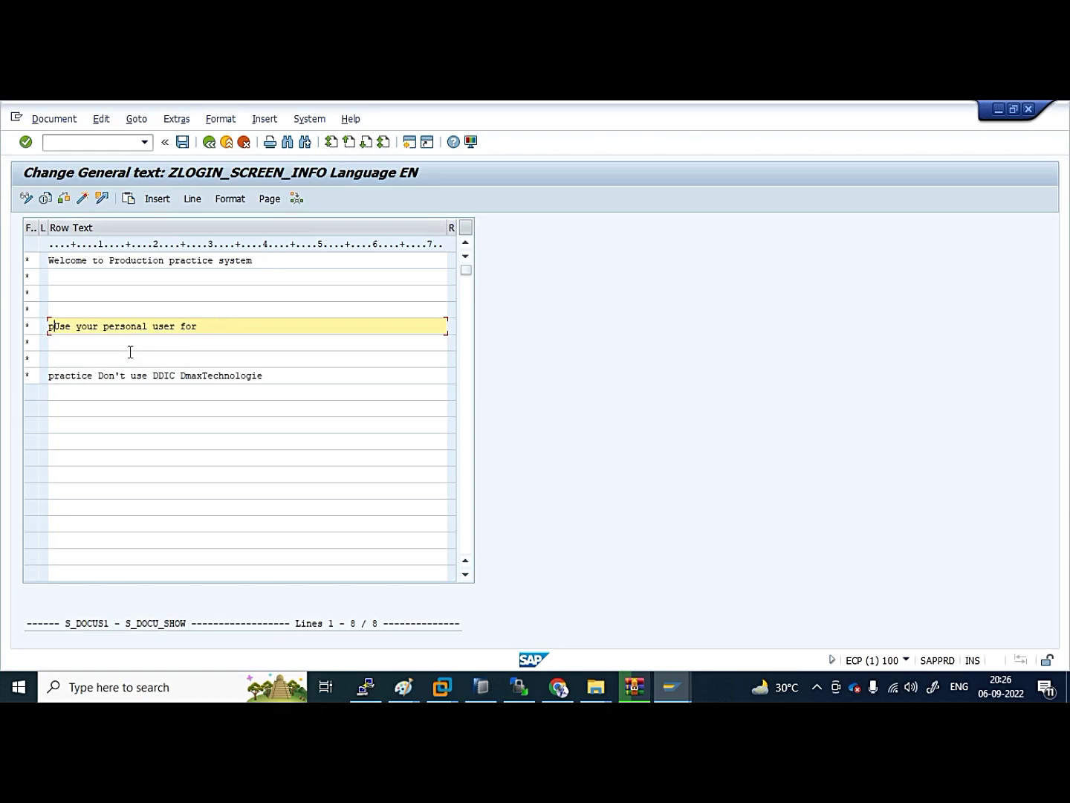
key("BackSpace")
type("practice")
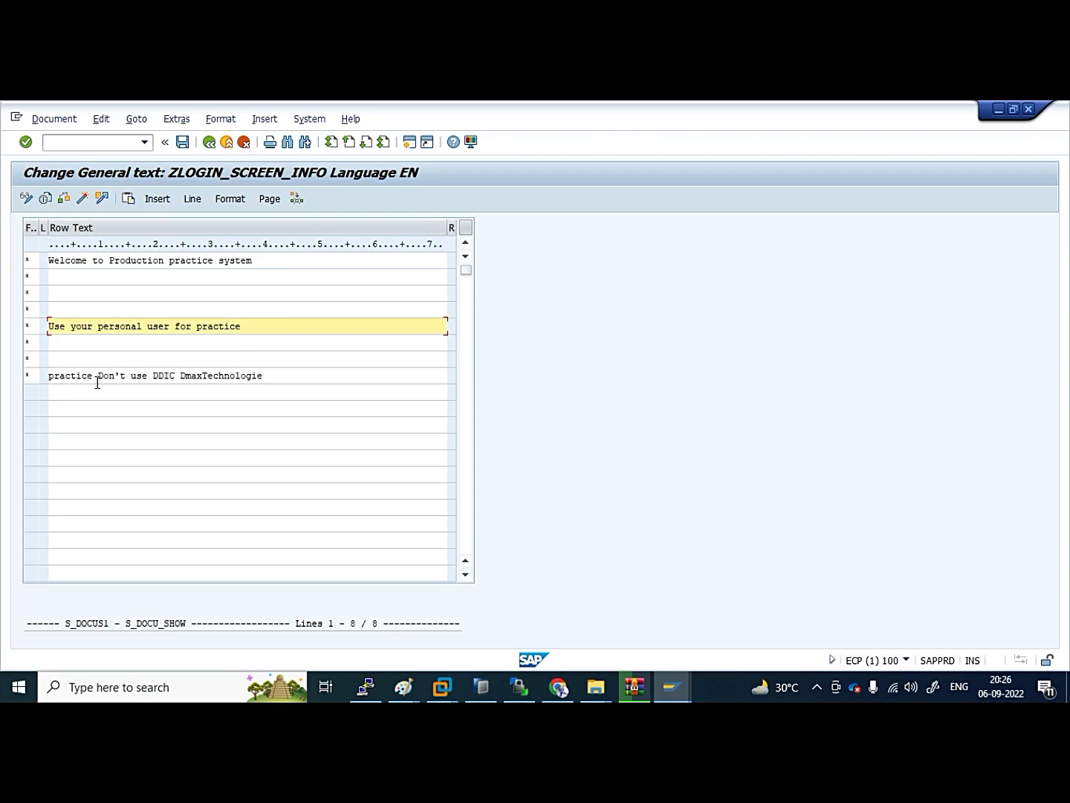
Trim the last line to 'Don't use DDIC' and add blank lines after it
left_click(99, 377)
key("BackSpace")
key("BackSpace")
key("BackSpace")
key("BackSpace")
key("BackSpace")
key("BackSpace")
key("BackSpace")
key("BackSpace")
key("BackSpace")
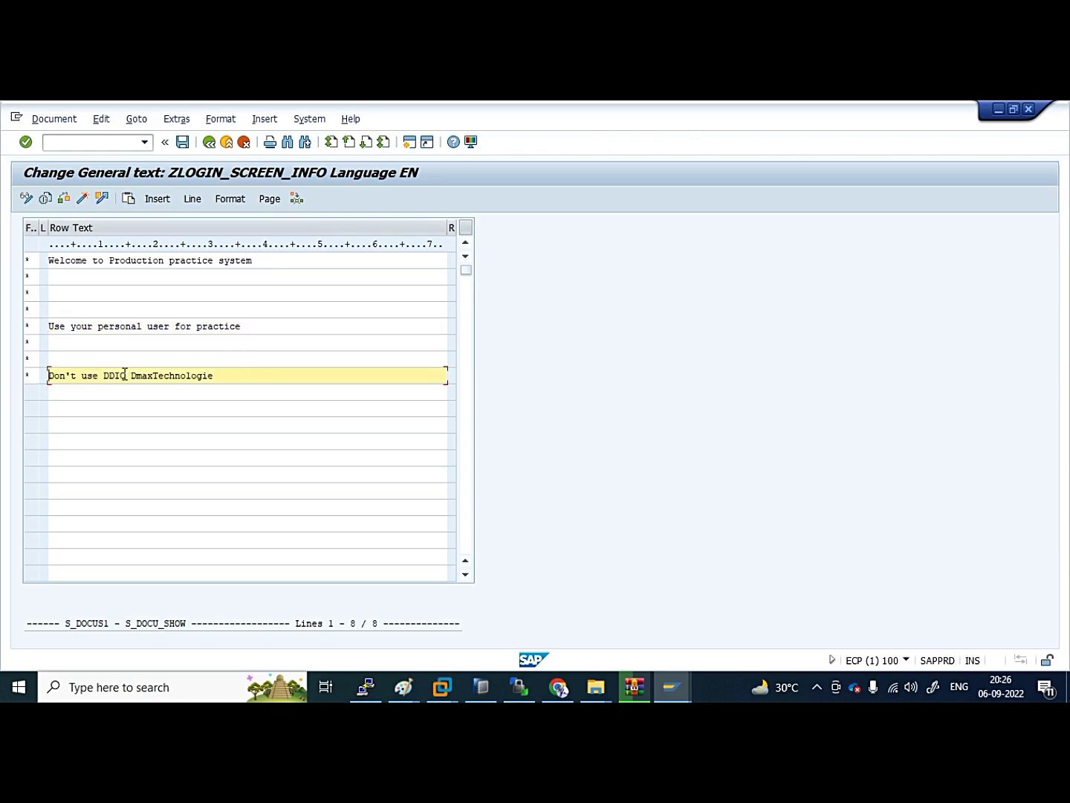
left_click_drag(123, 379, 51, 376)
left_click(63, 380)
left_click_drag(134, 378, 251, 377)
left_click(251, 378)
key("BackSpace")
key("BackSpace")
key("BackSpace")
key("BackSpace")
key("BackSpace")
key("BackSpace")
key("BackSpace")
key("BackSpace")
key("BackSpace")
key("BackSpace")
key("BackSpace")
key("BackSpace")
key("BackSpace")
key("BackSpace")
key("Return")
key("Return")
key("Return")
key("Return")
key("Return")
key("Return")
key("Return")
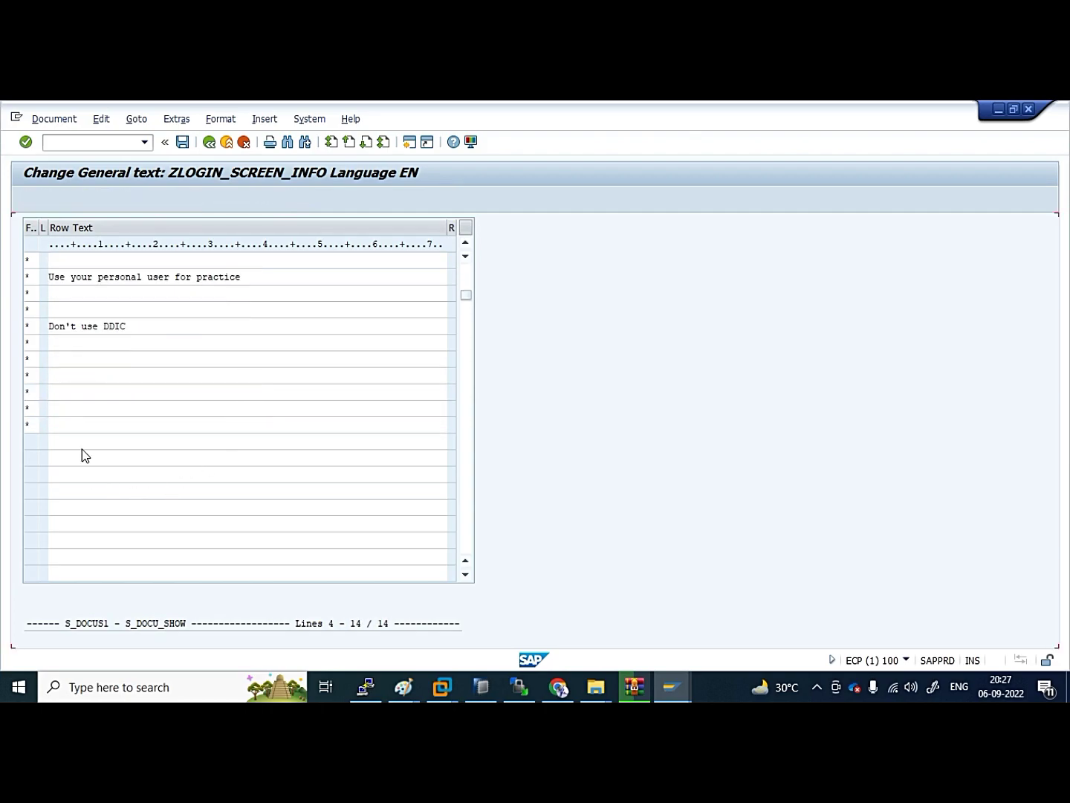
Enter DmaxTechnologie as the final line, save, then save it as the active version
scroll(87, 400, "up", 2)
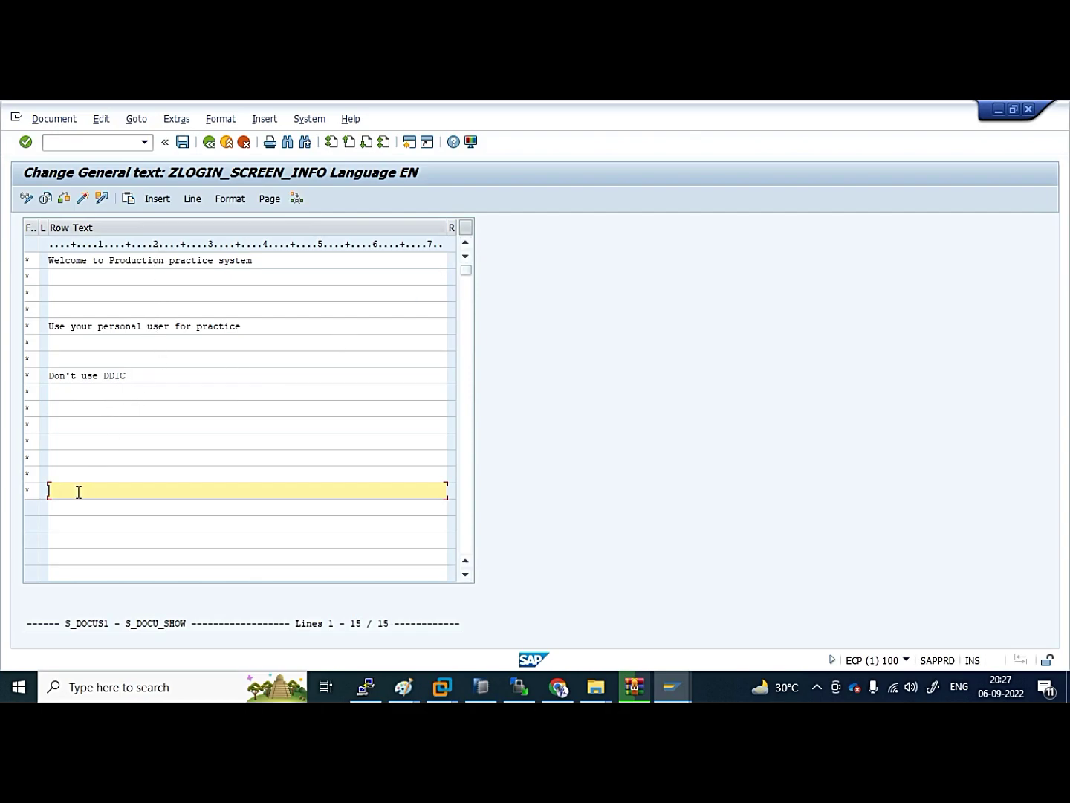
type("maxTechnologie")
type("D")
left_click(182, 142)
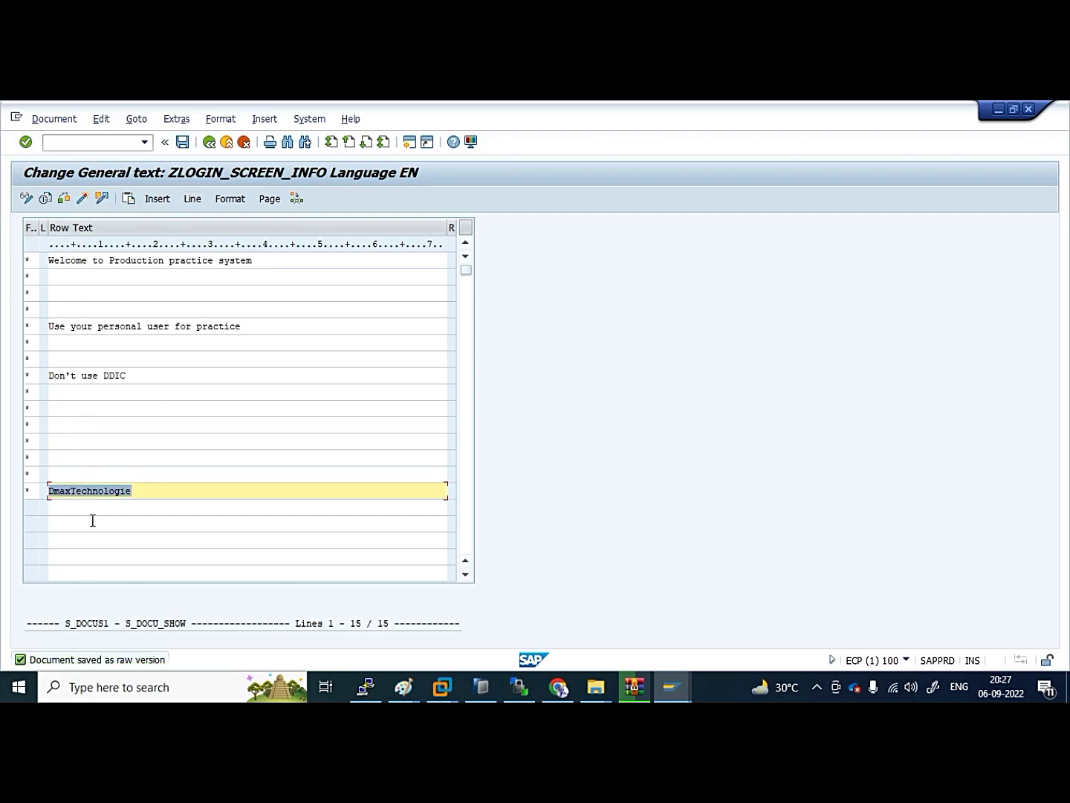
left_click(52, 120)
mouse_move(186, 179)
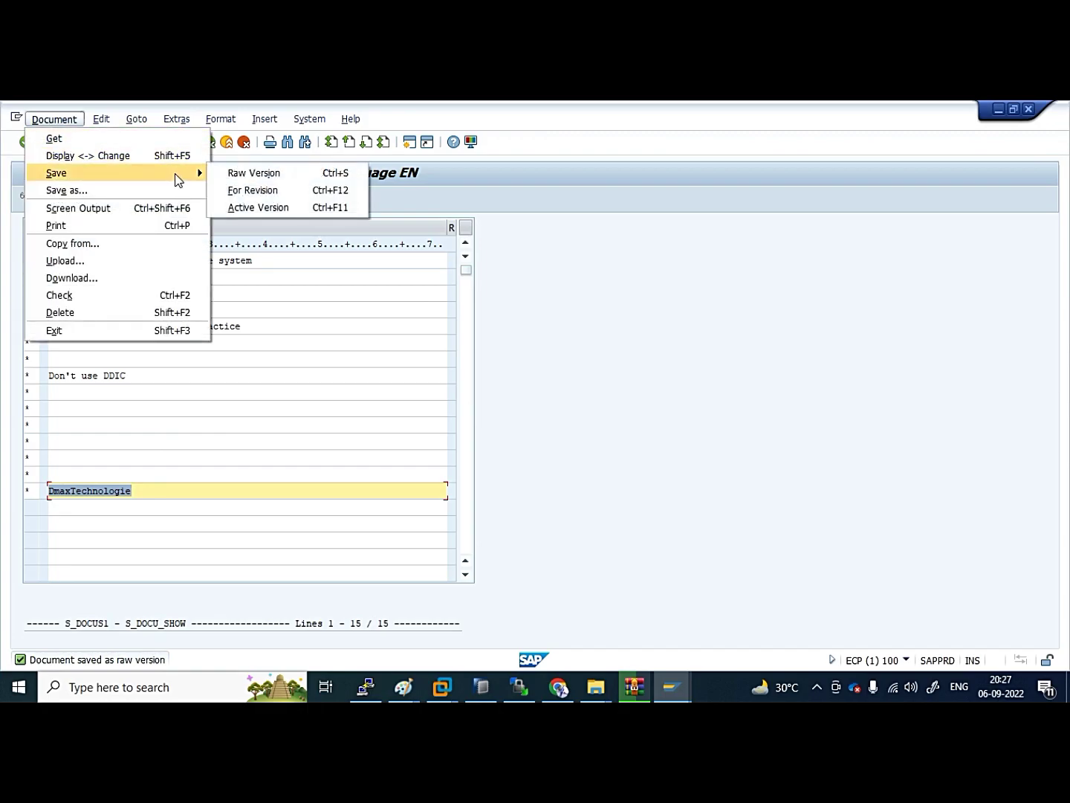
left_click(279, 209)
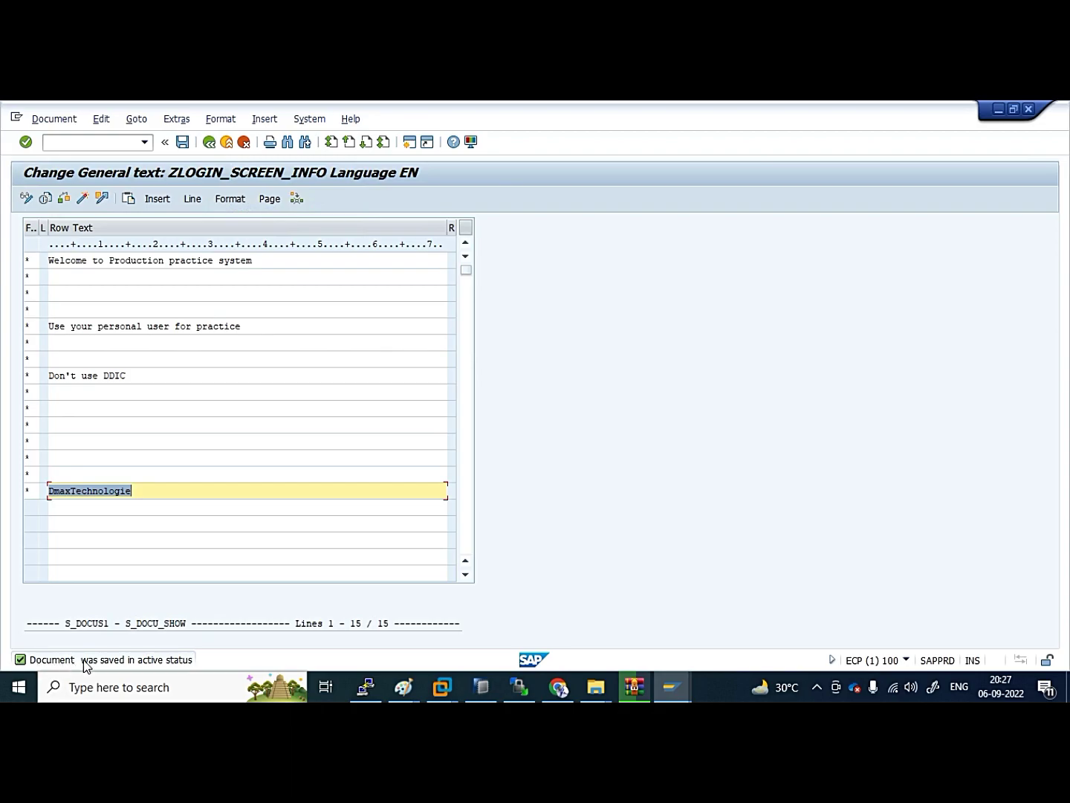
End the session with /nex and open the PRD logon screen to view the new message
key("F3")
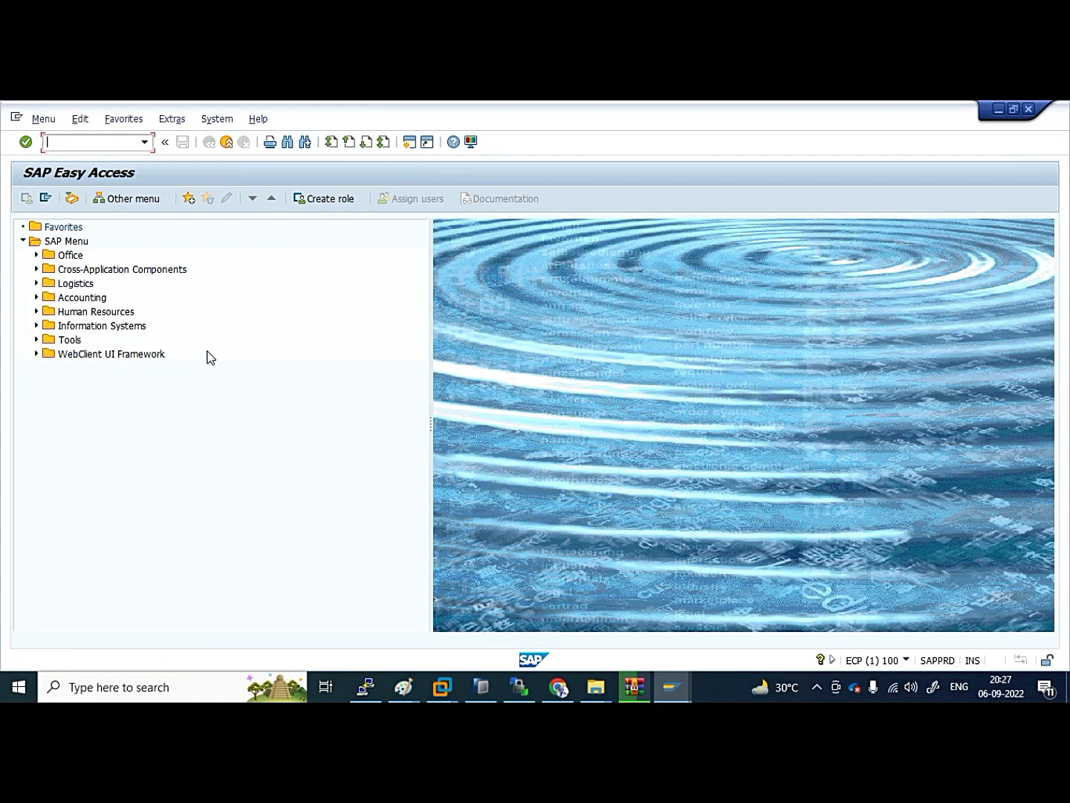
type("/nex")
key("Return")
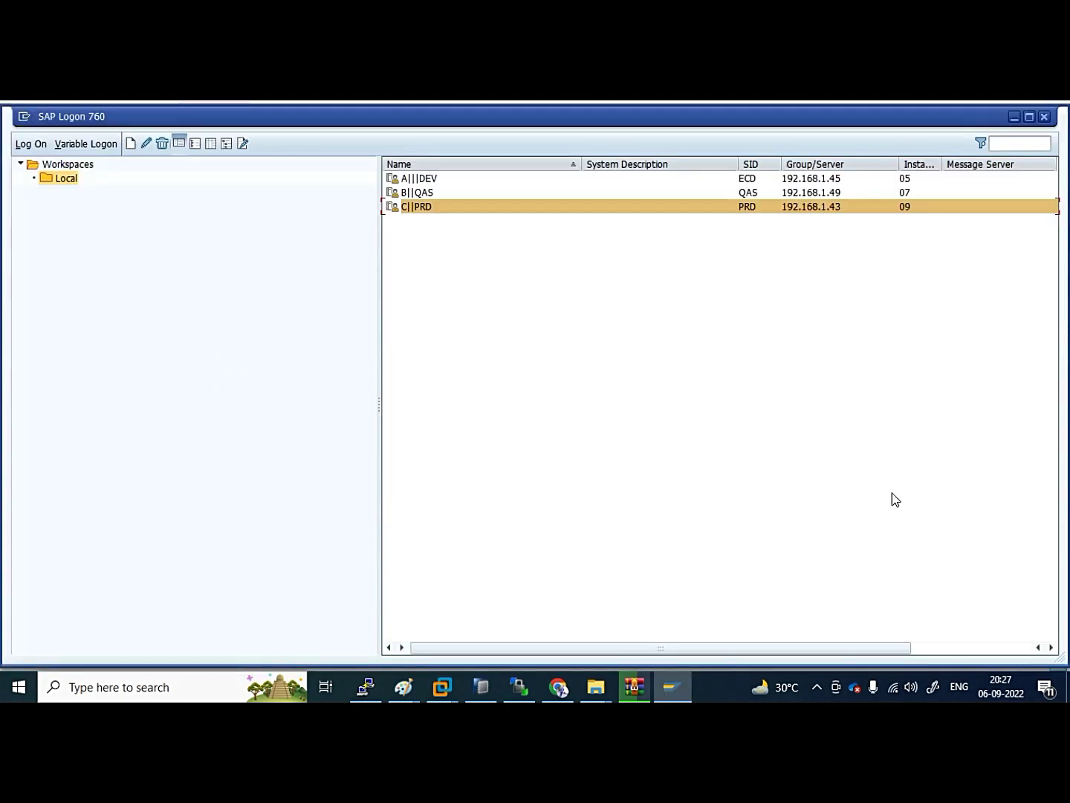
double_click(431, 206)
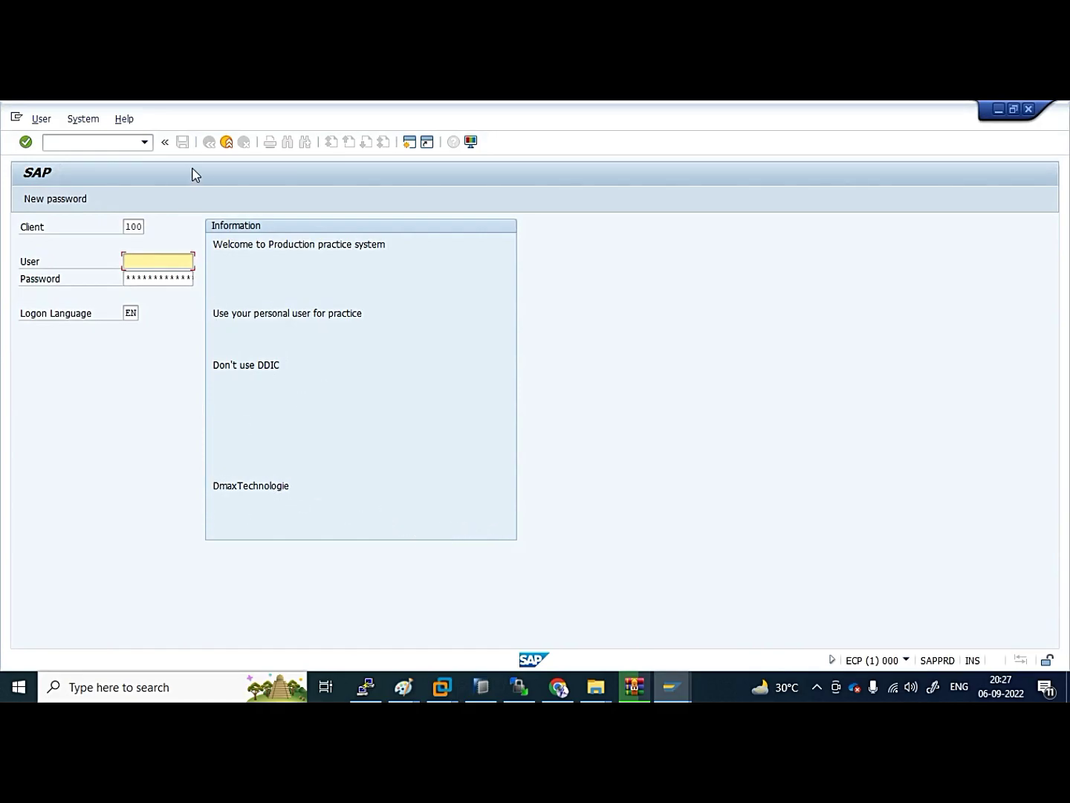
left_click(226, 141)
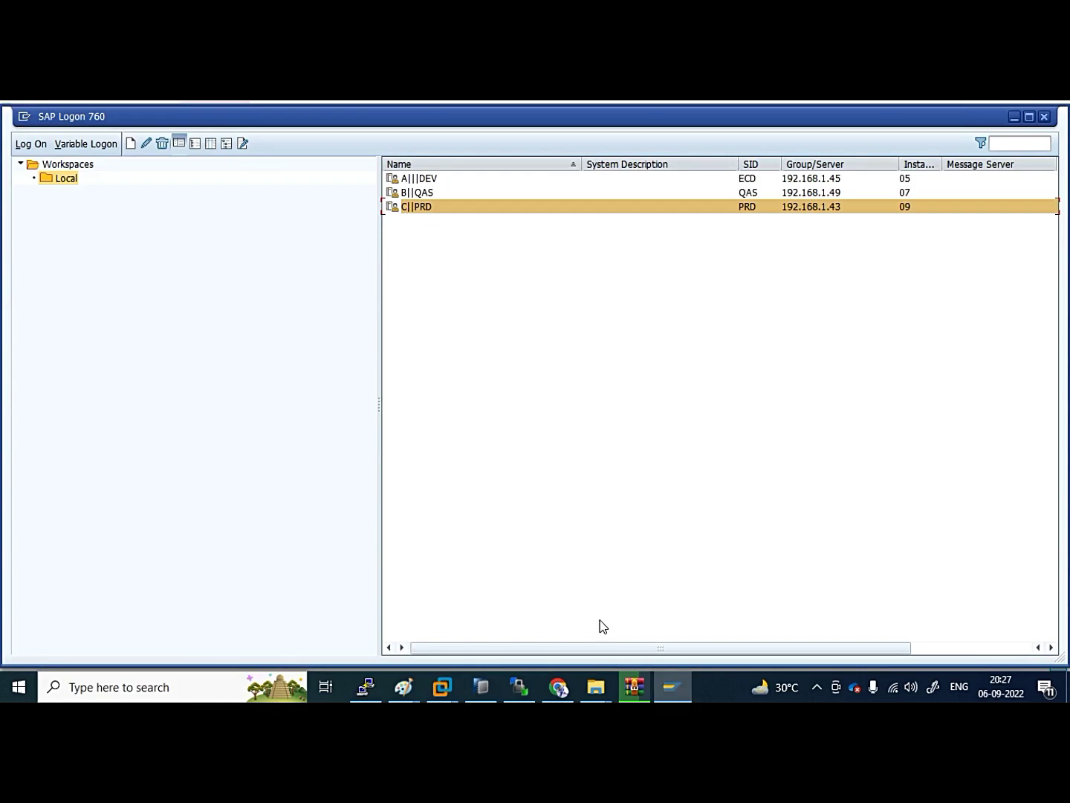
double_click(466, 210)
Log on with the user name and password, then run transaction SCC4
type("as")
key("Down")
key("Tab")
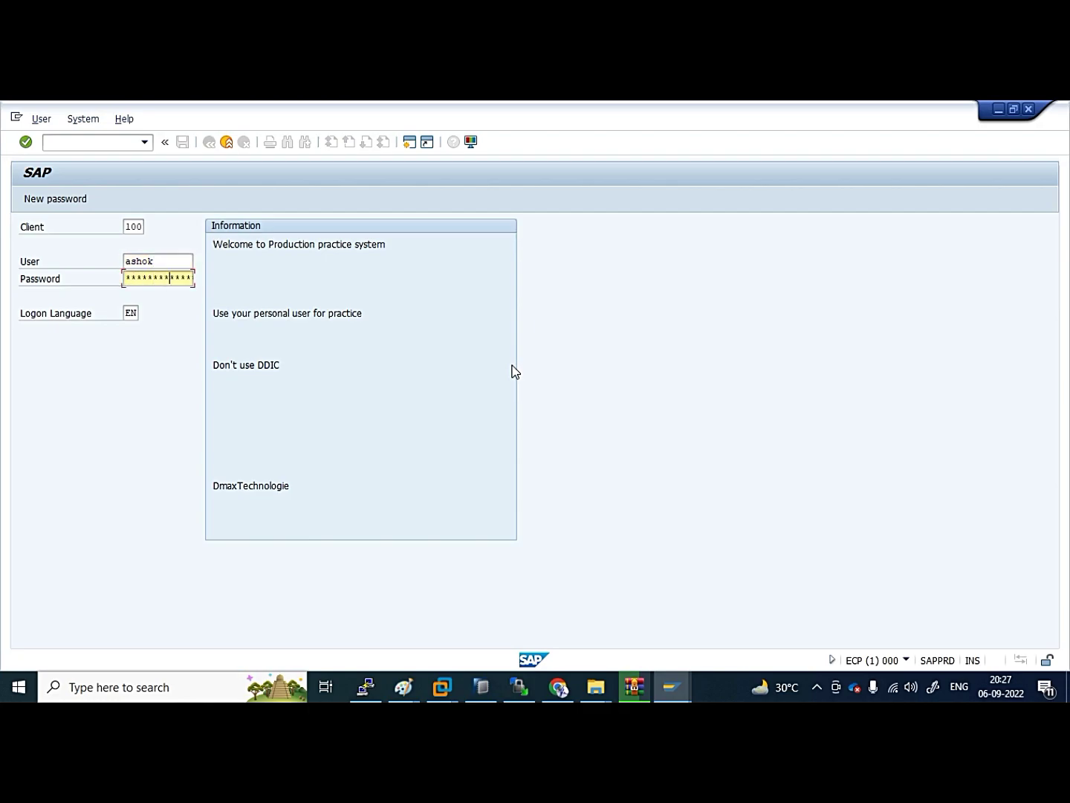
key("Return")
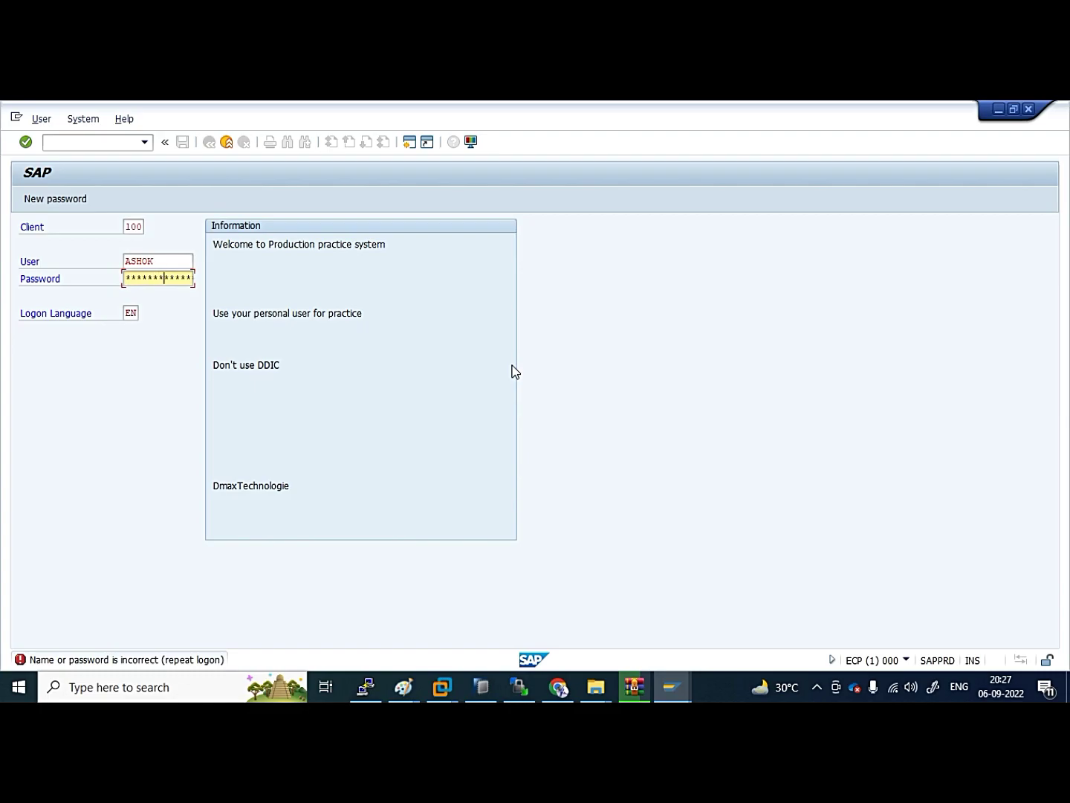
key("Return")
key("Return")
type("scc4")
key("Return")
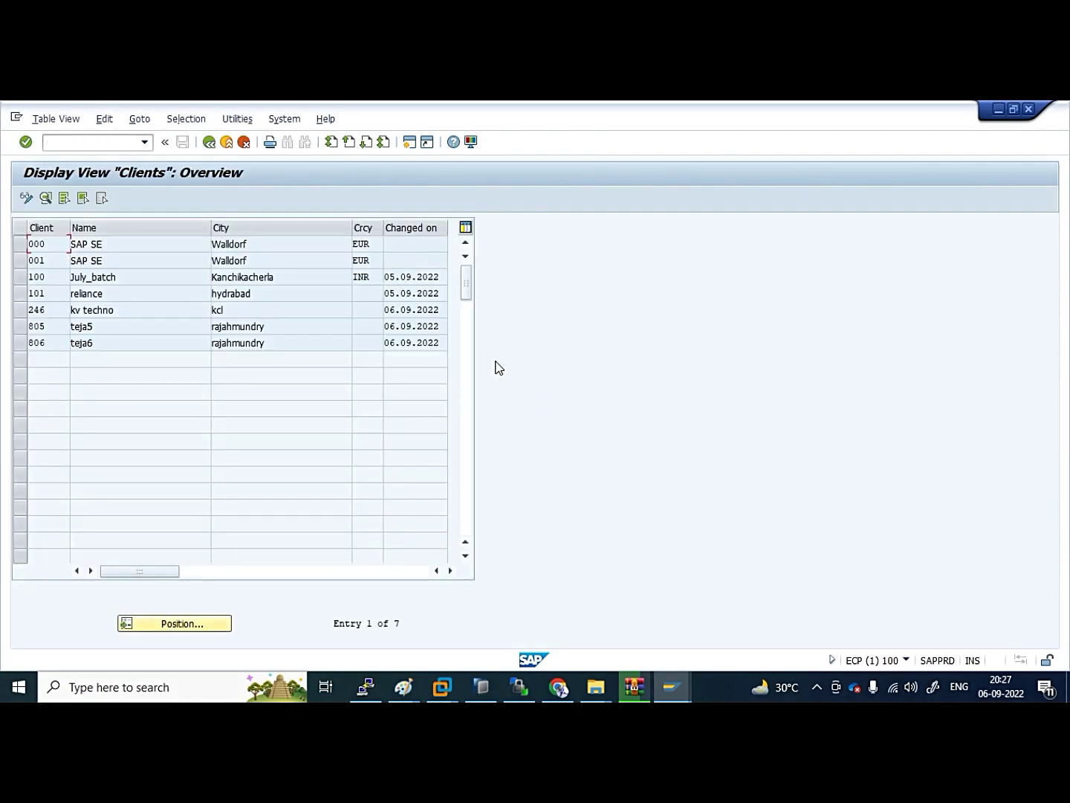
Review client 100 July_batch details, then end the session with /nex
double_click(53, 277)
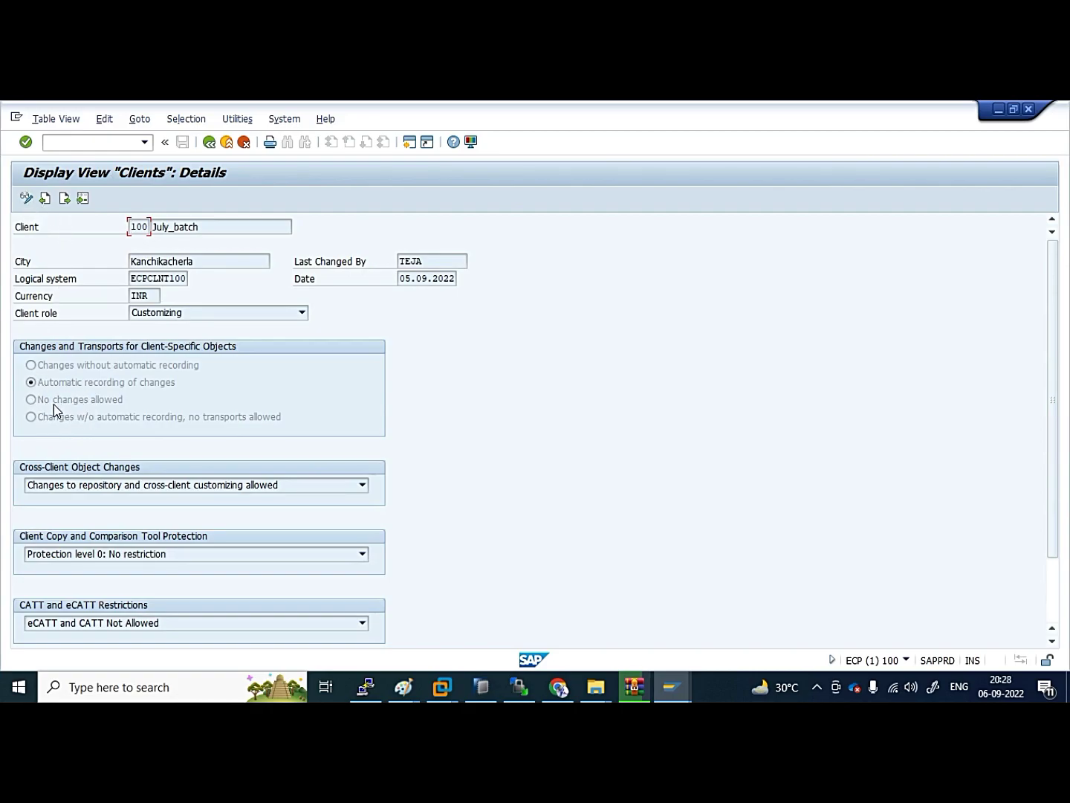
key("F3")
key("F3")
key("F3")
type("/nex")
key("Return")
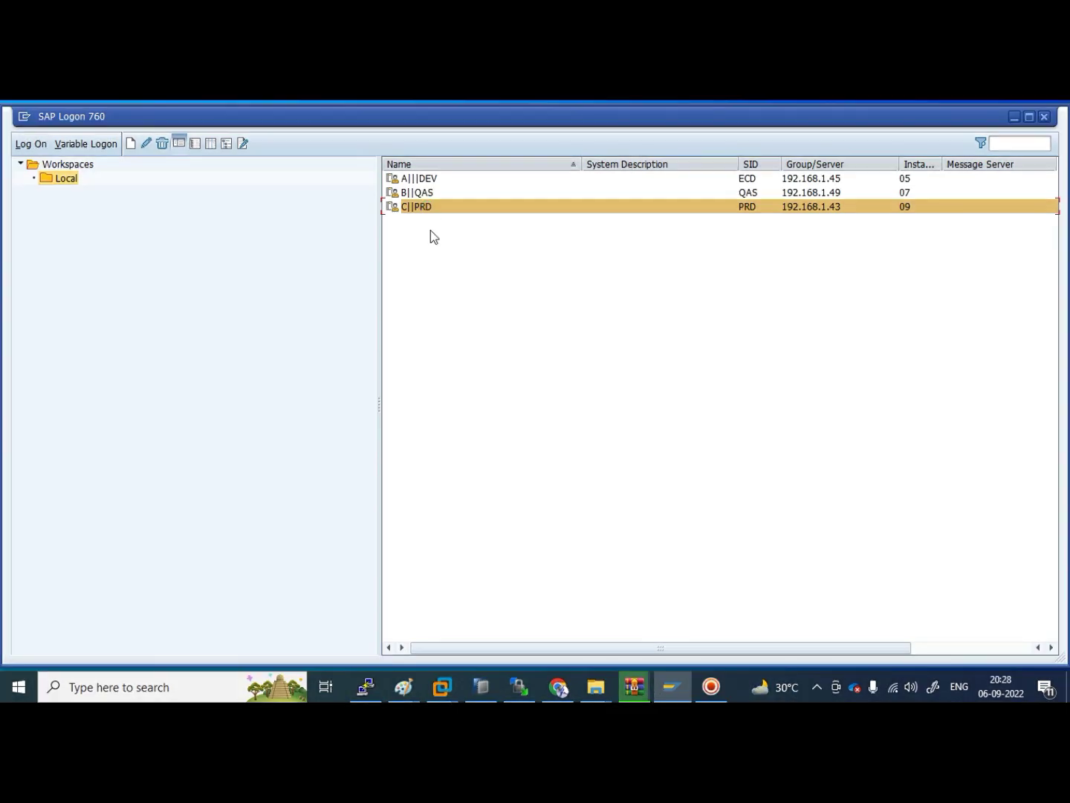
Open the PRD logon screen showing the multi-line message ending with DmaxTechnologie
key("Return")
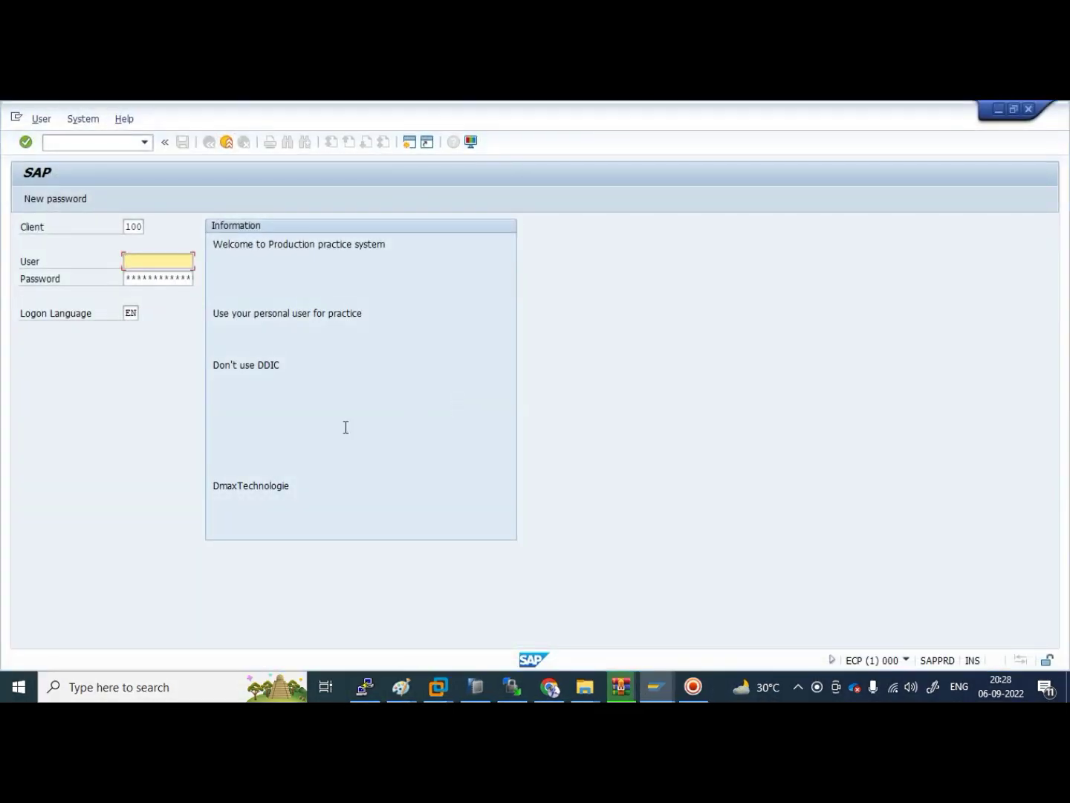